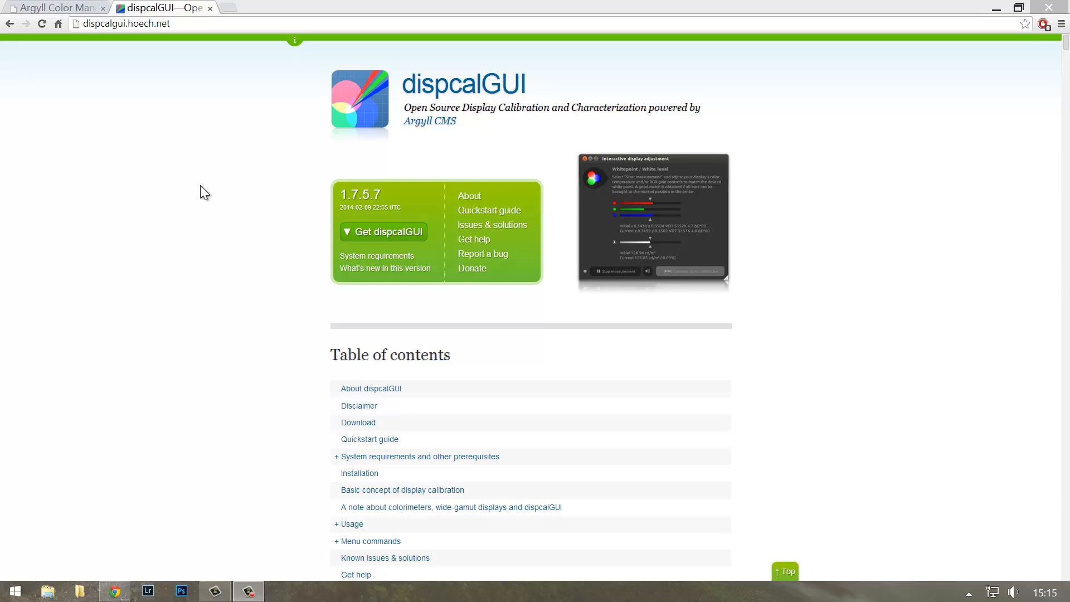
left_click(58, 8)
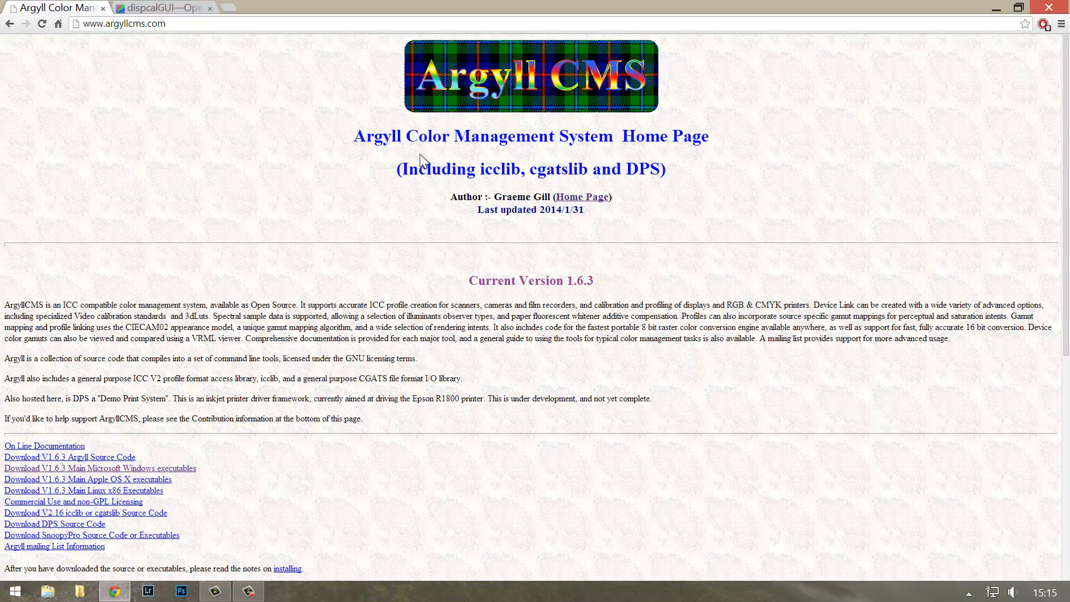
scroll(453, 376, "down", 3)
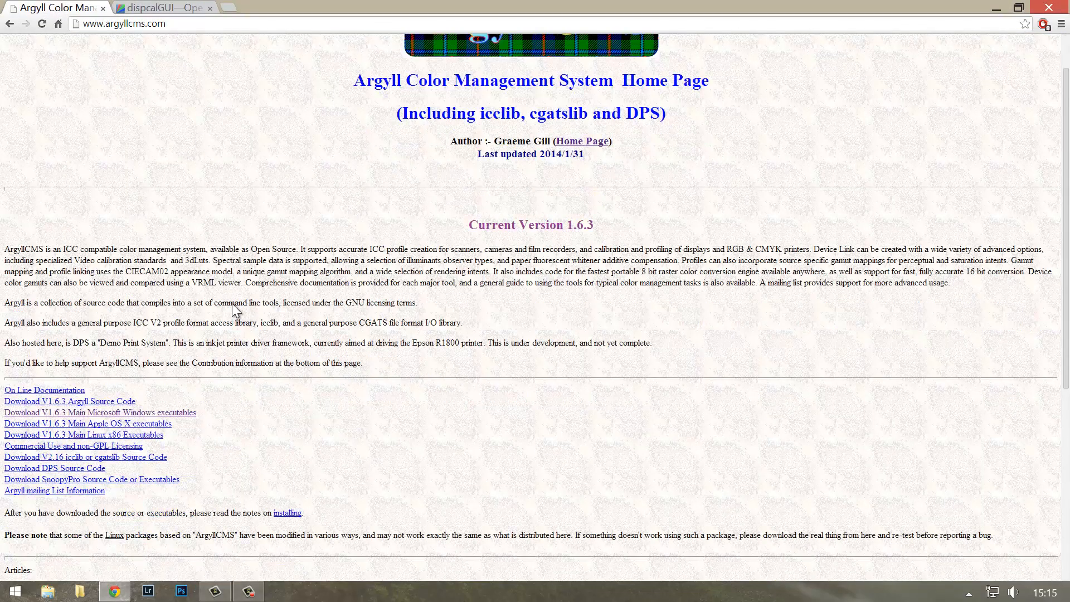
scroll(452, 377, "up", 3)
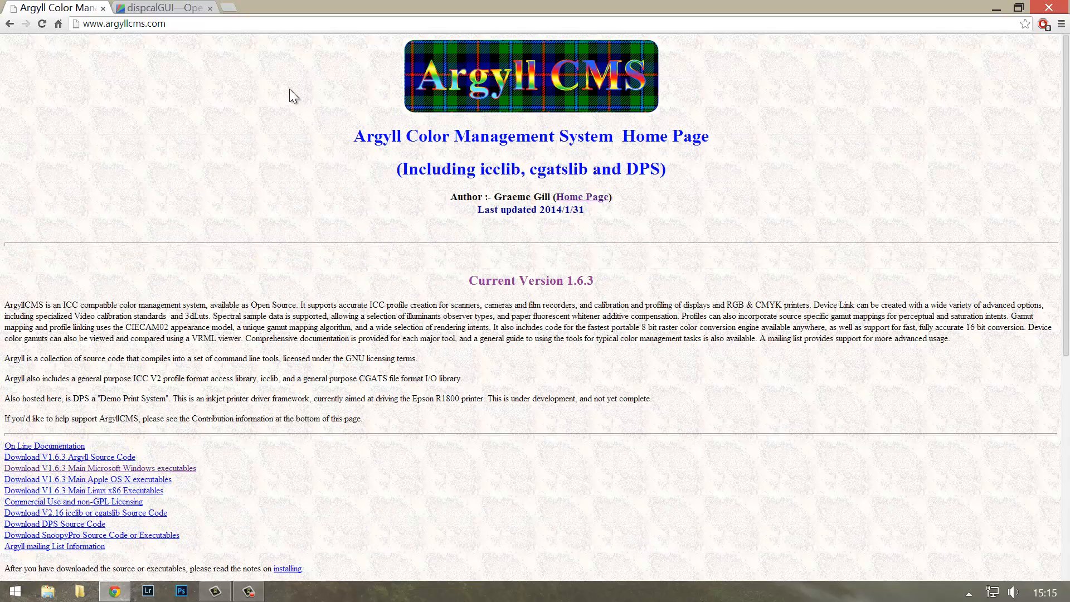
Download the dispcalGUI 1.7.5.7 installer for Windows from the dispcalGUI website
left_click(162, 8)
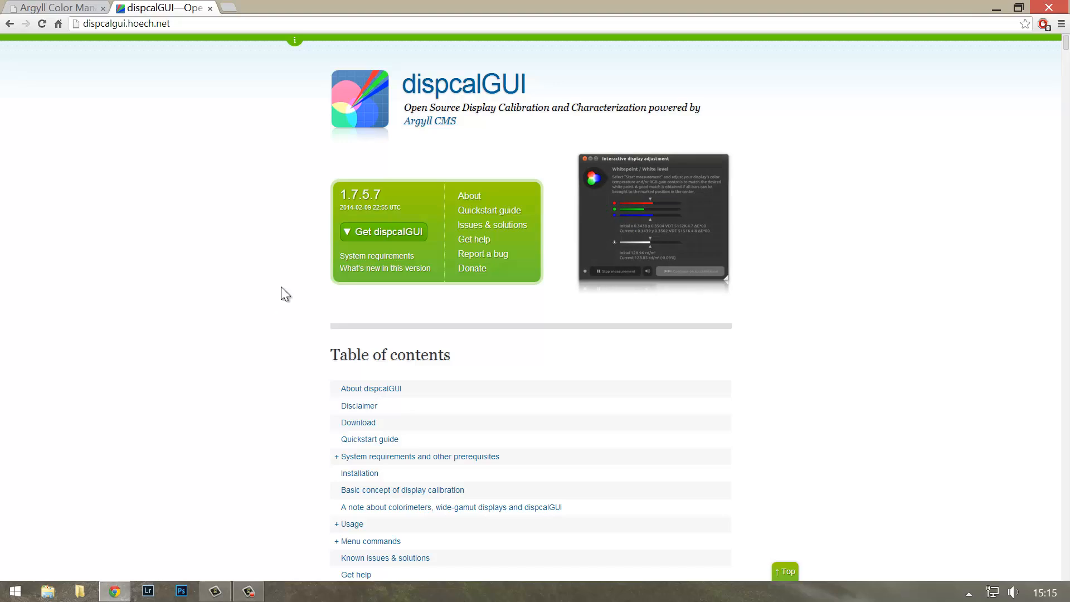
left_click(389, 239)
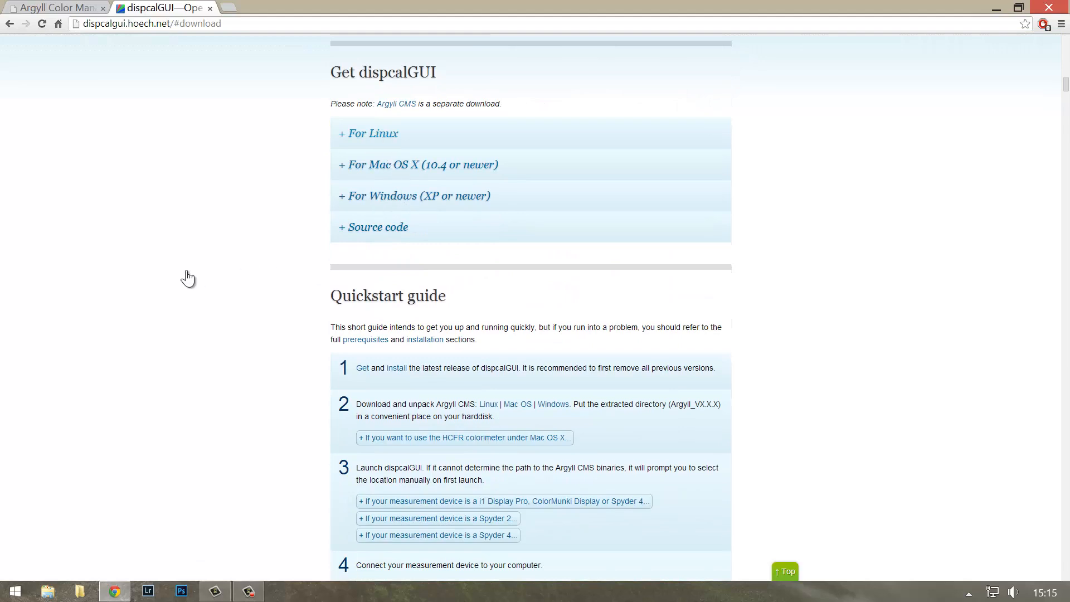
left_click(337, 202)
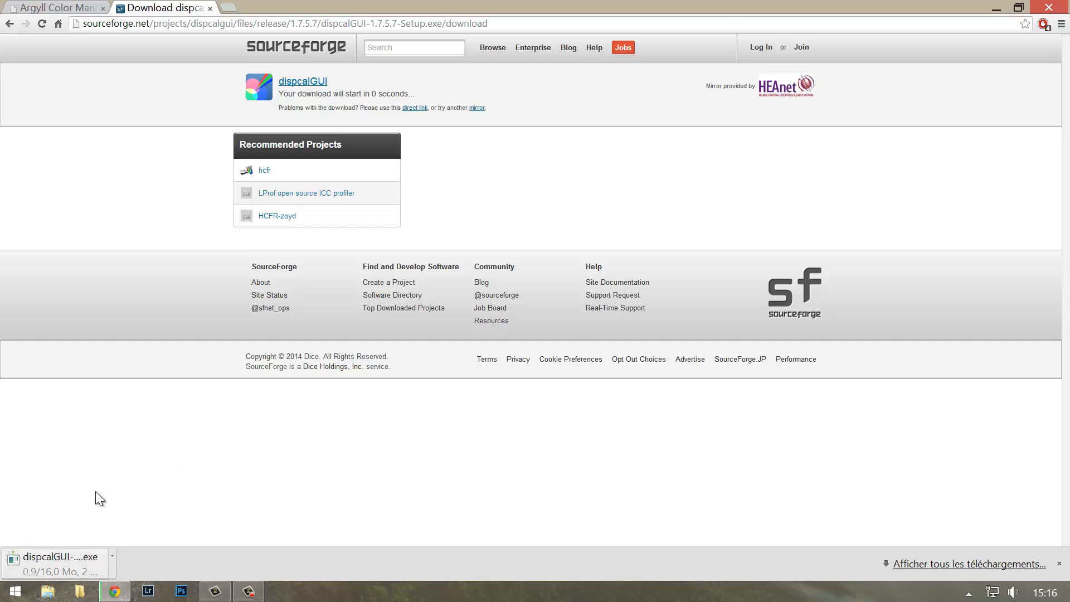
Download the 64-bit Windows executables of Argyll V1.6.3 from the Argyll CMS website
left_click(56, 7)
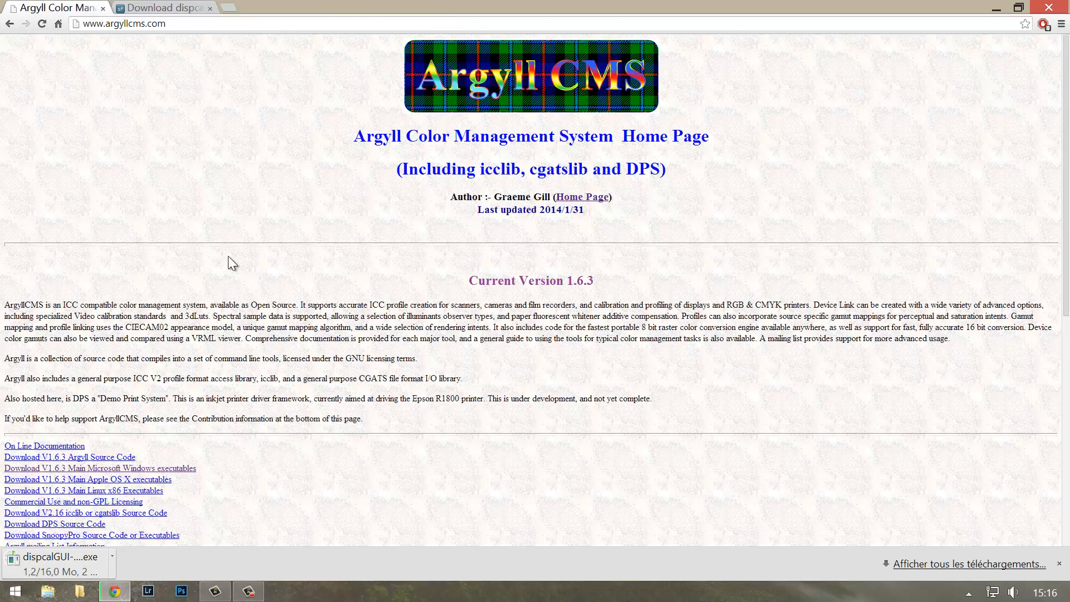
scroll(115, 265, "down", 1)
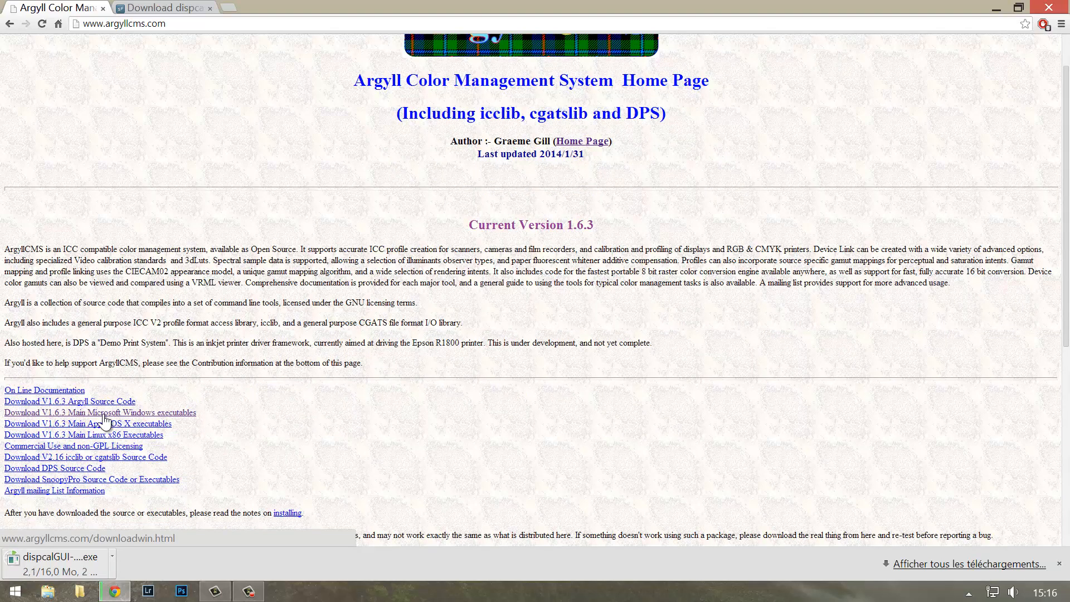
left_click(105, 419)
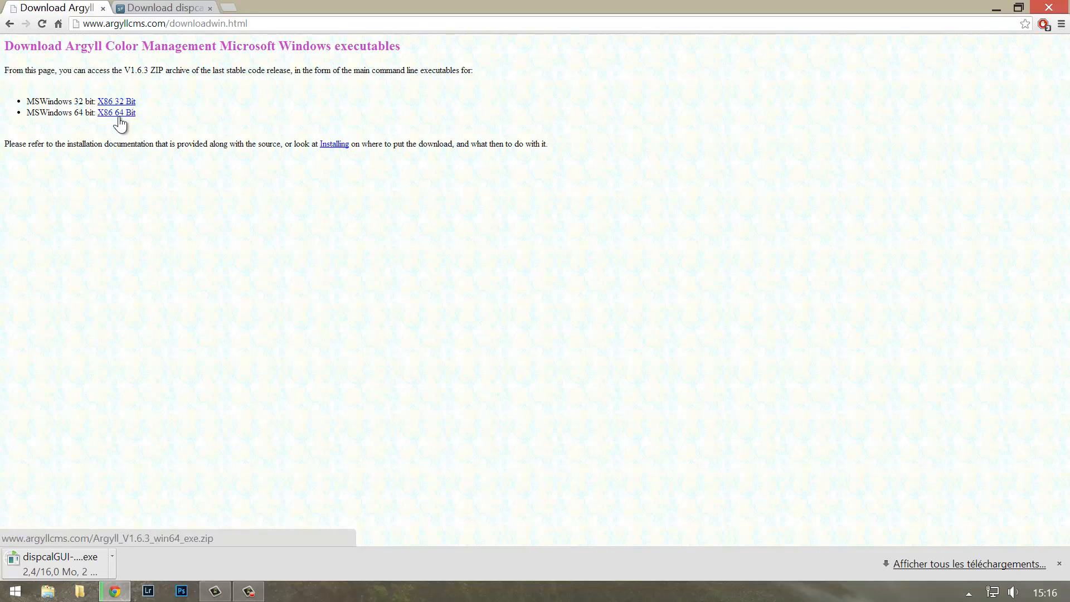
left_click(119, 113)
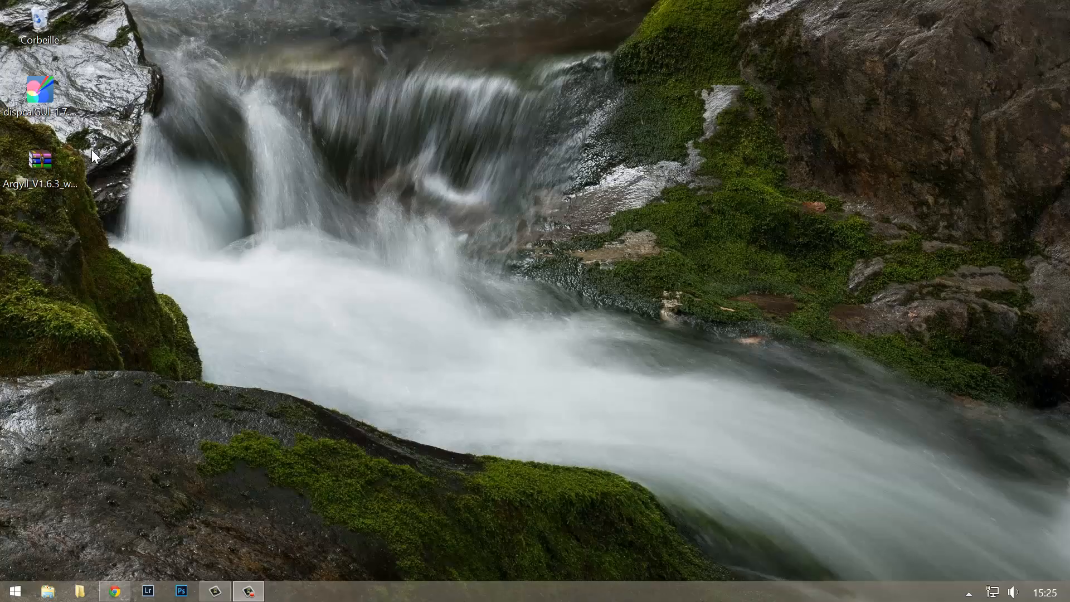
Run the dispcalGUI installer from the desktop despite the SmartScreen block and accept the licence agreement
double_click(55, 105)
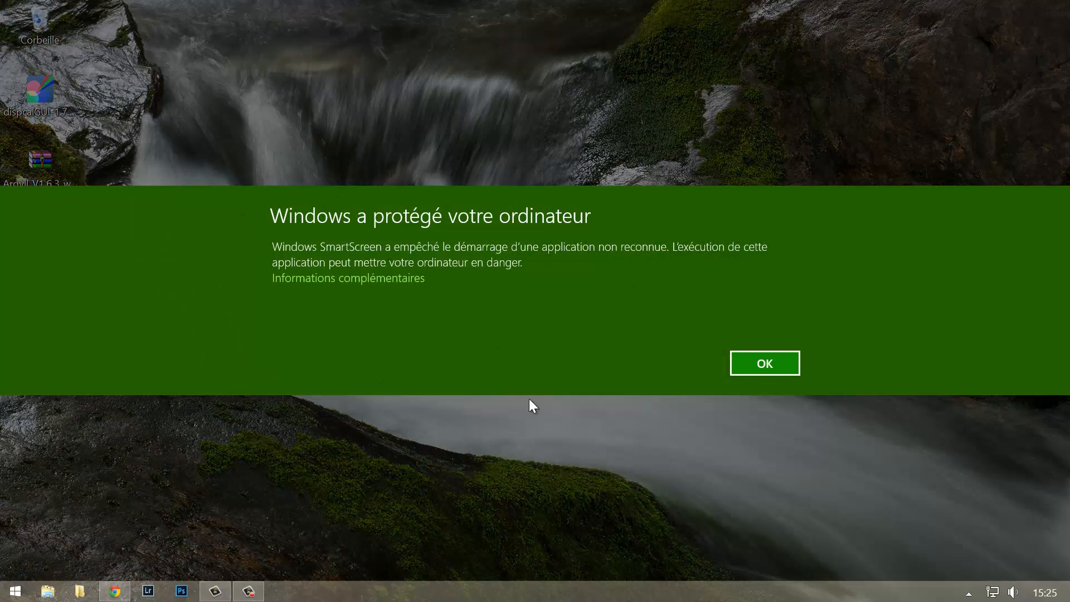
left_click(389, 277)
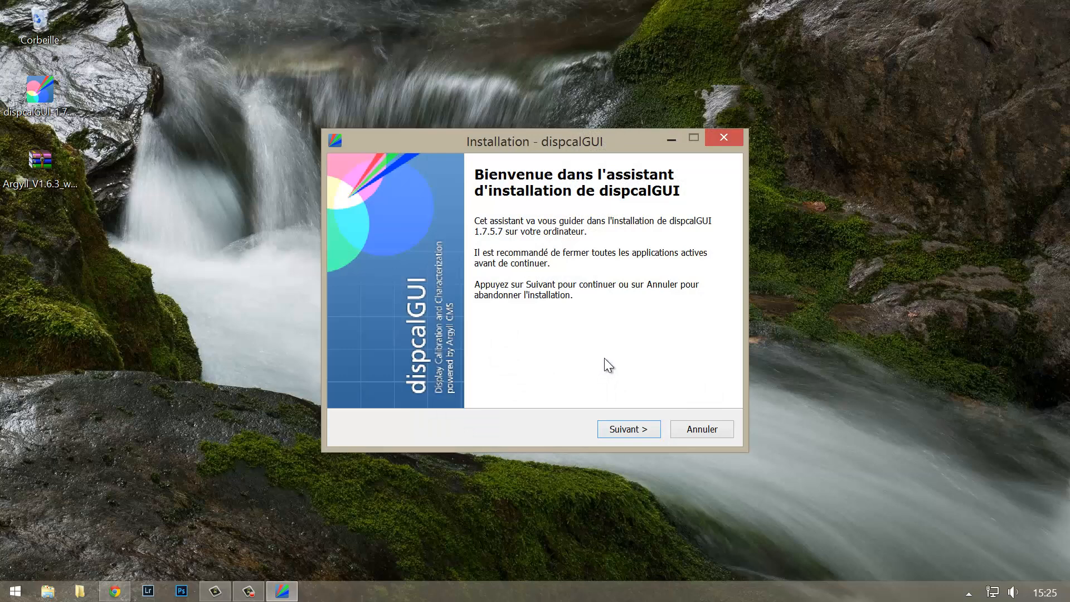
left_click(632, 435)
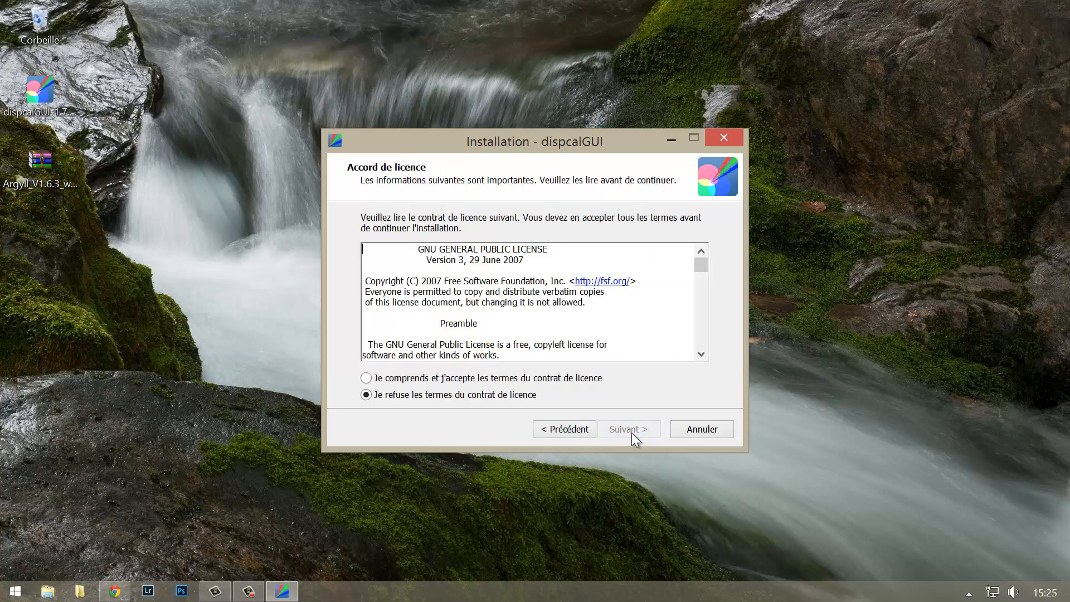
left_click(510, 378)
left_click(617, 426)
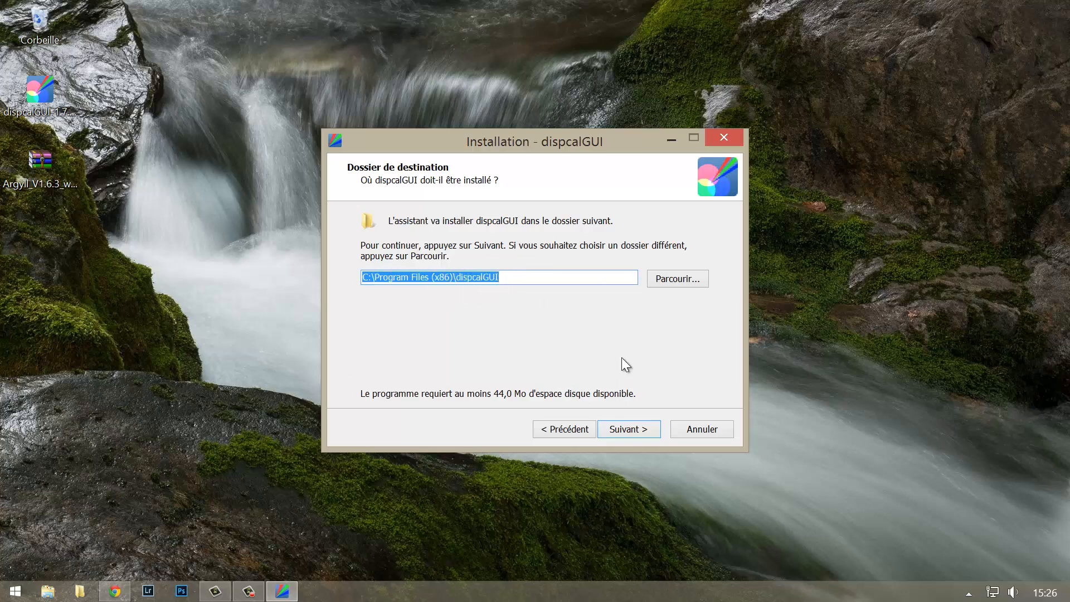
Install dispcalGUI in C:\Program Files (x86)\dispcalGUI with the default Start menu folder, a desktop icon and the high-quality dispcalGUI Profile Loader
left_click(625, 429)
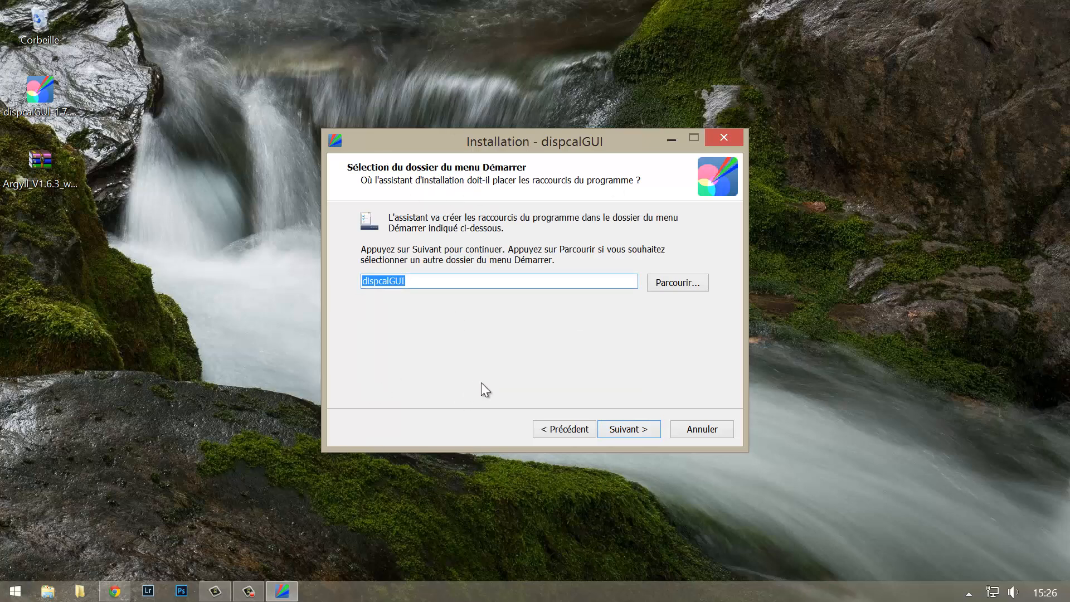
left_click(629, 429)
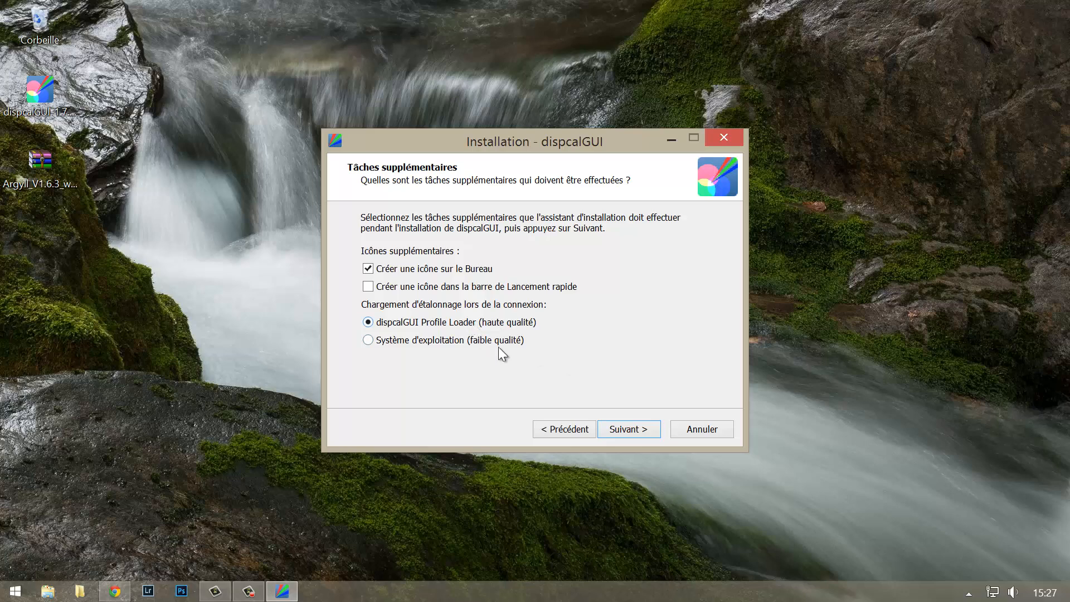
left_click(624, 429)
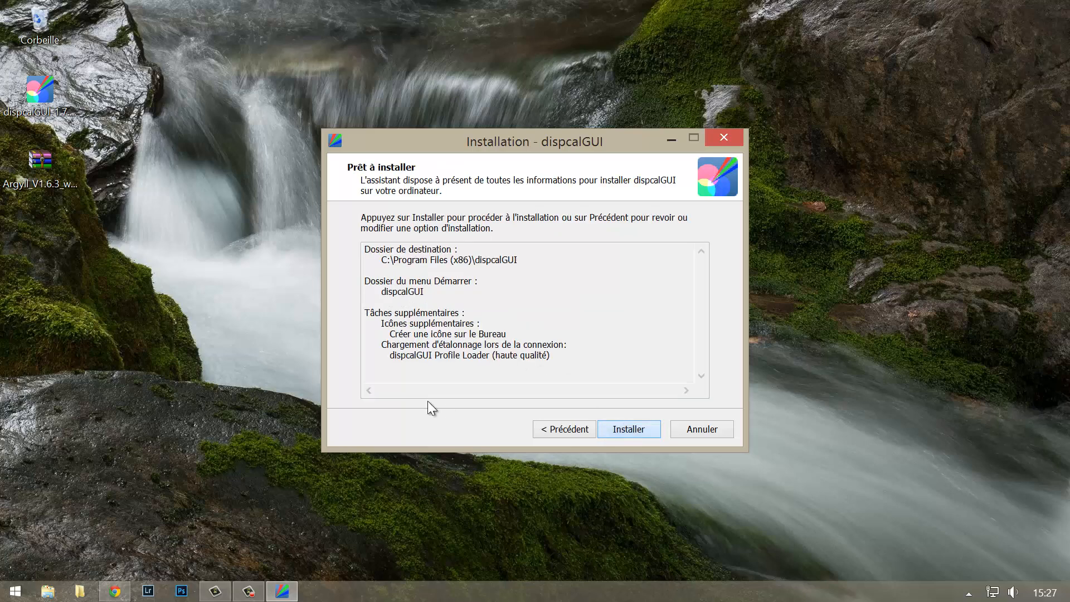
left_click(650, 428)
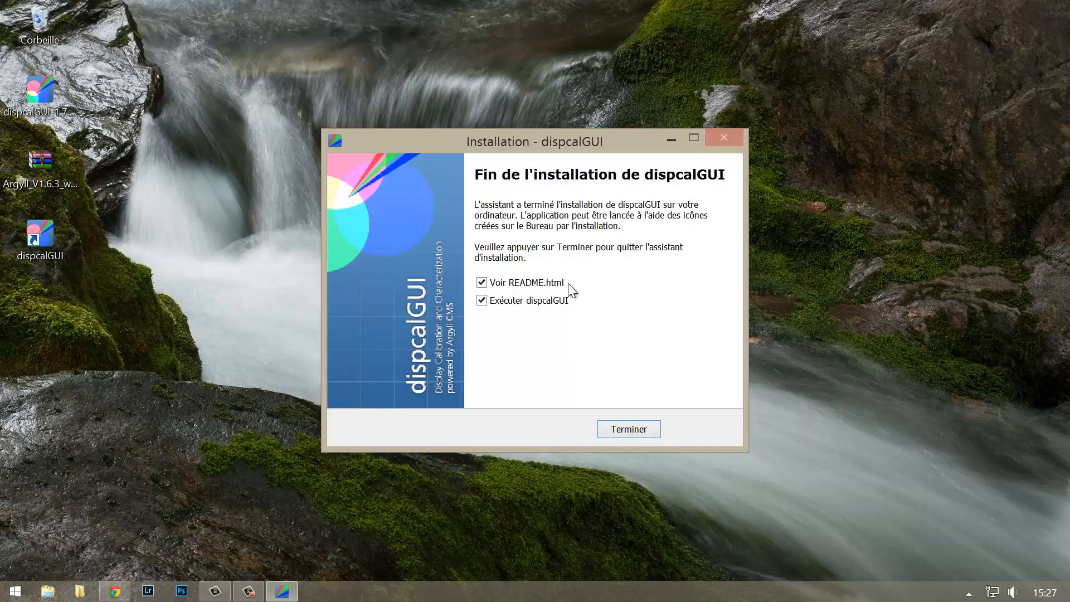
Finish the setup without viewing README.html, launch dispcalGUI and move its window clear of the desktop icons
left_click(482, 285)
left_click(607, 428)
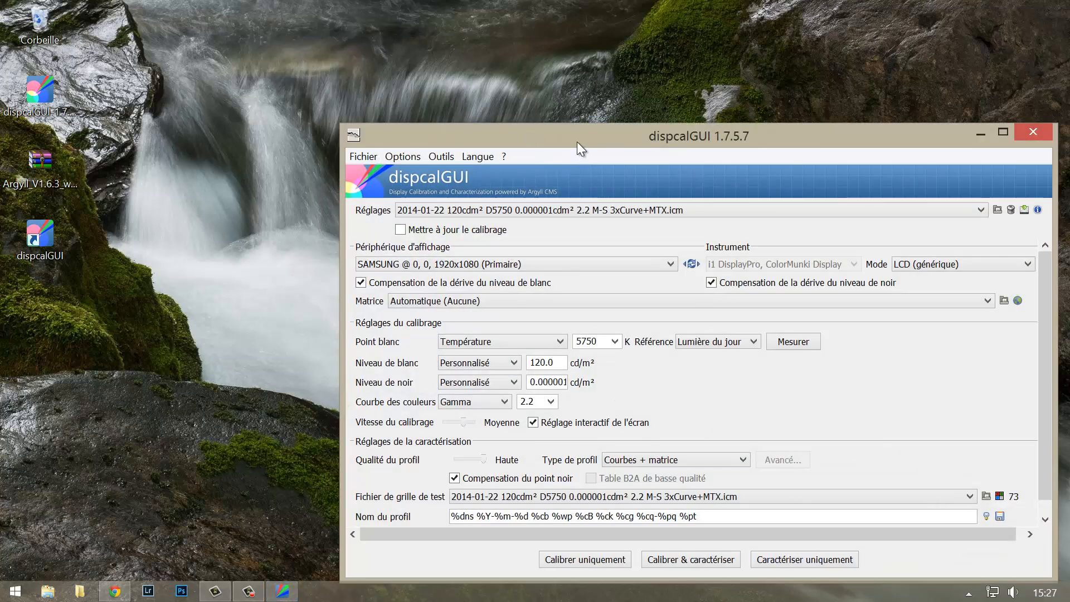
left_click_drag(576, 141, 443, 71)
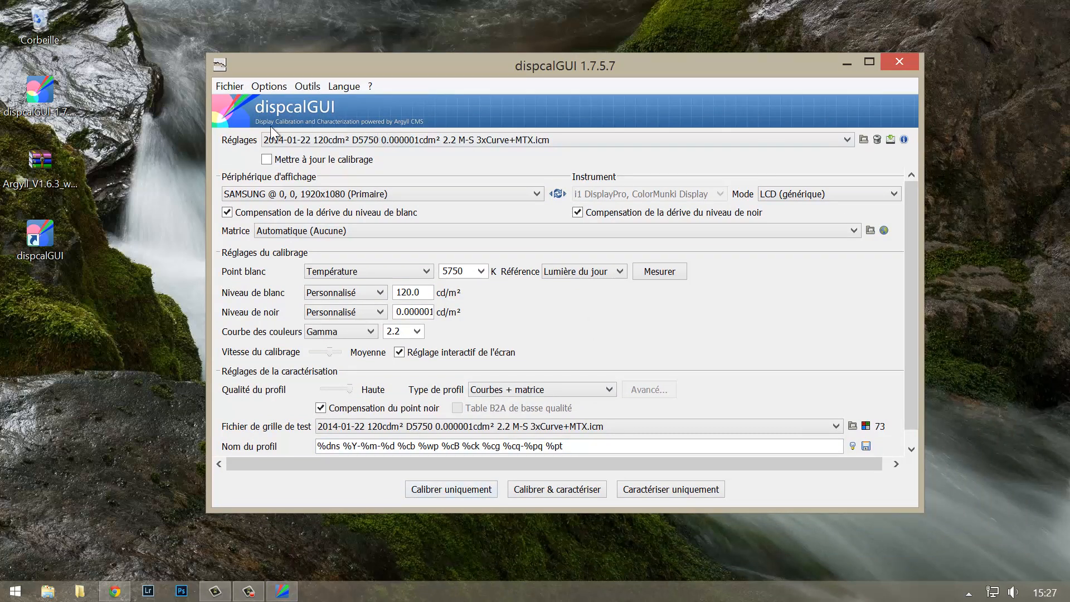
Open the folder selection dialog for locating the Argyll CMS executables in dispcalGUI
left_click(68, 168)
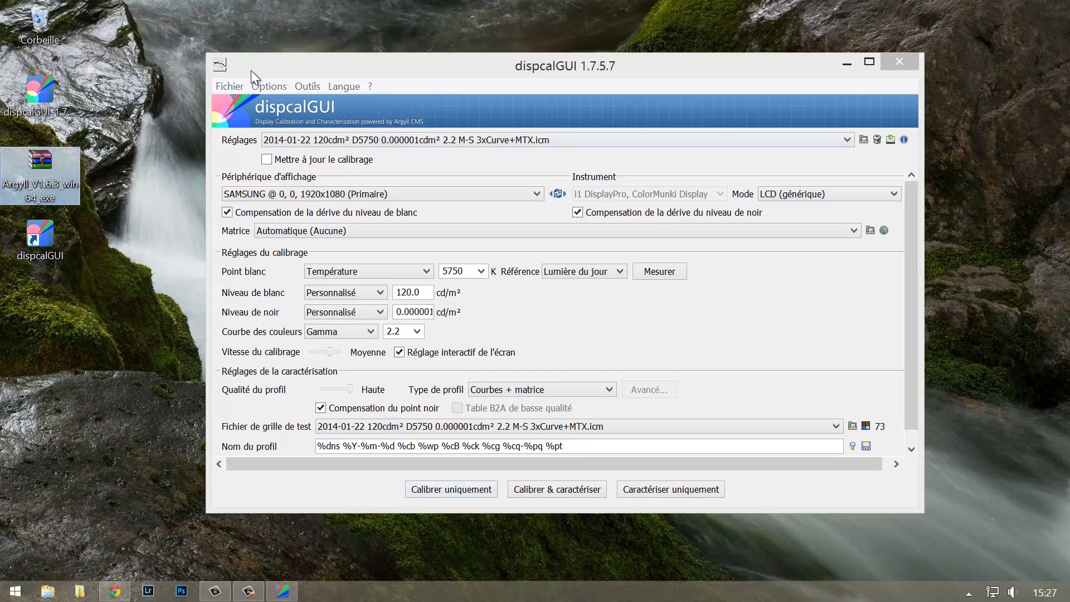
left_click(233, 88)
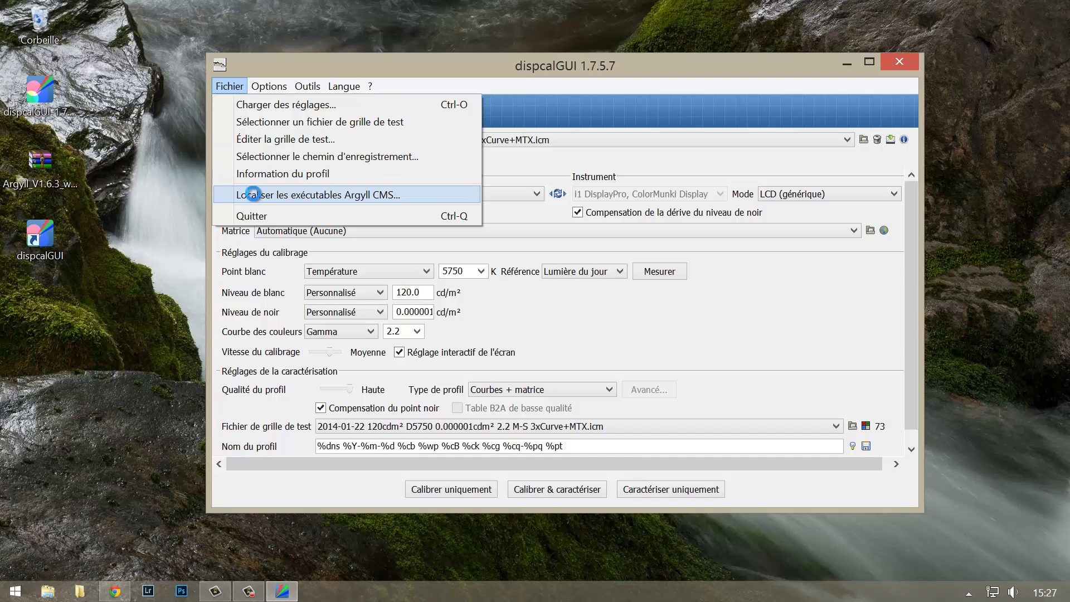
left_click(253, 195)
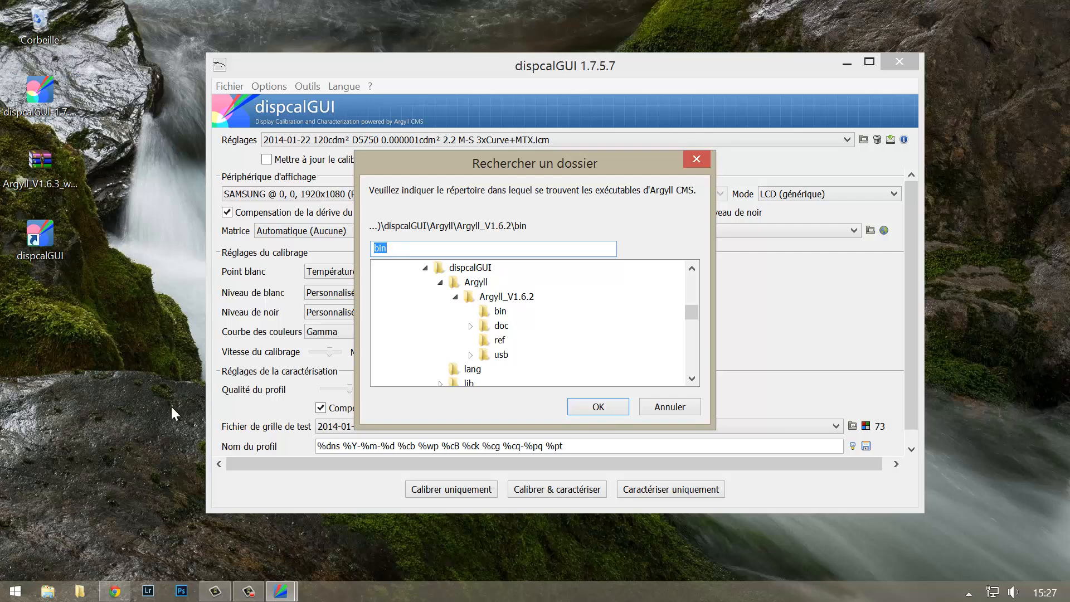
In File Explorer, go to C:\Program Files (x86)\dispcalGUI and select the Argyll folder
left_click(48, 592)
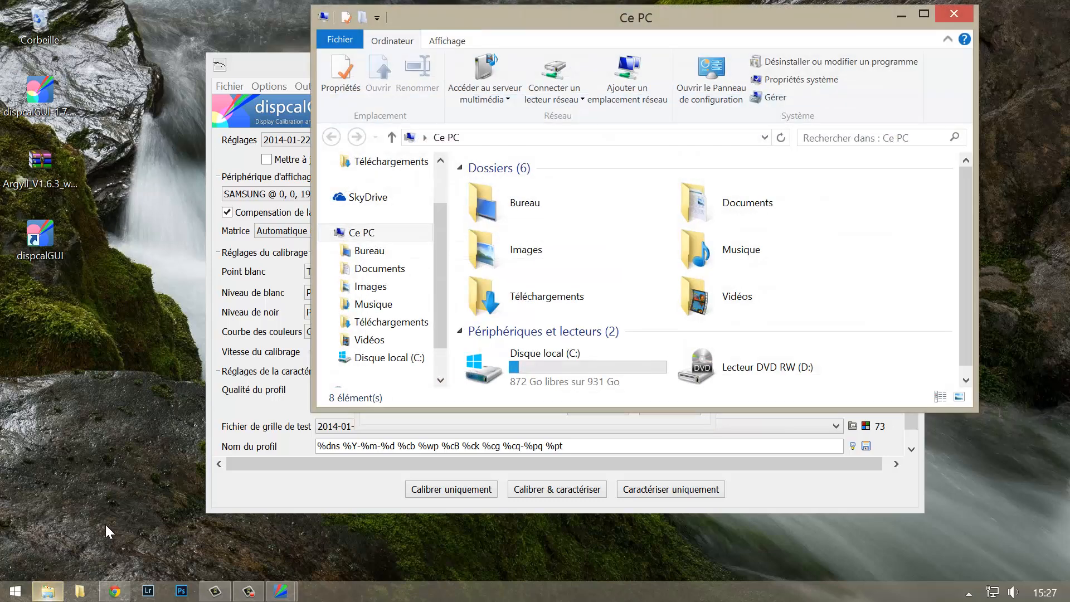
double_click(556, 363)
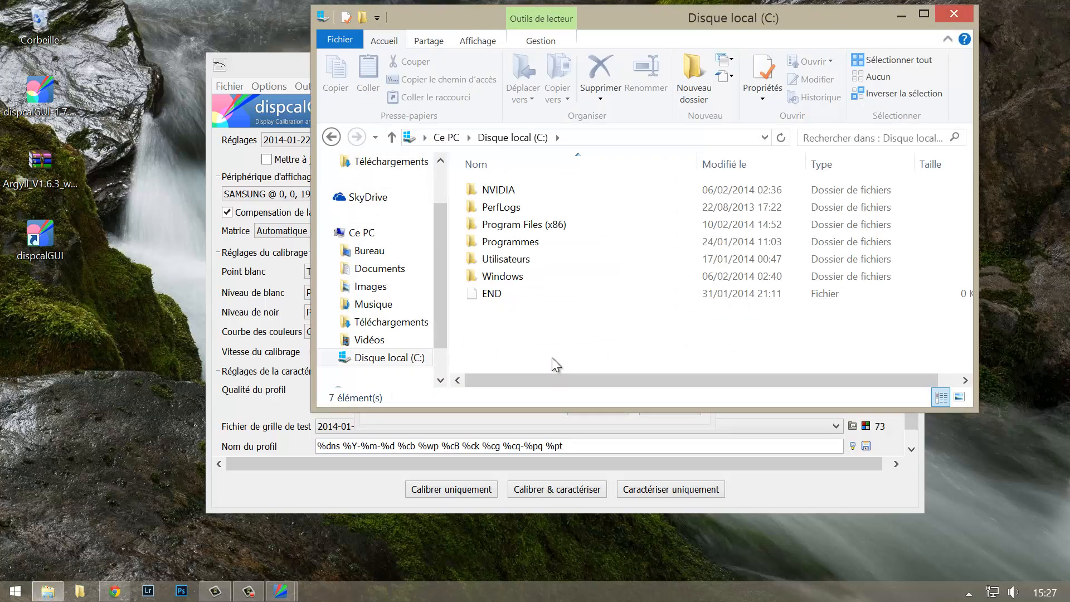
double_click(544, 224)
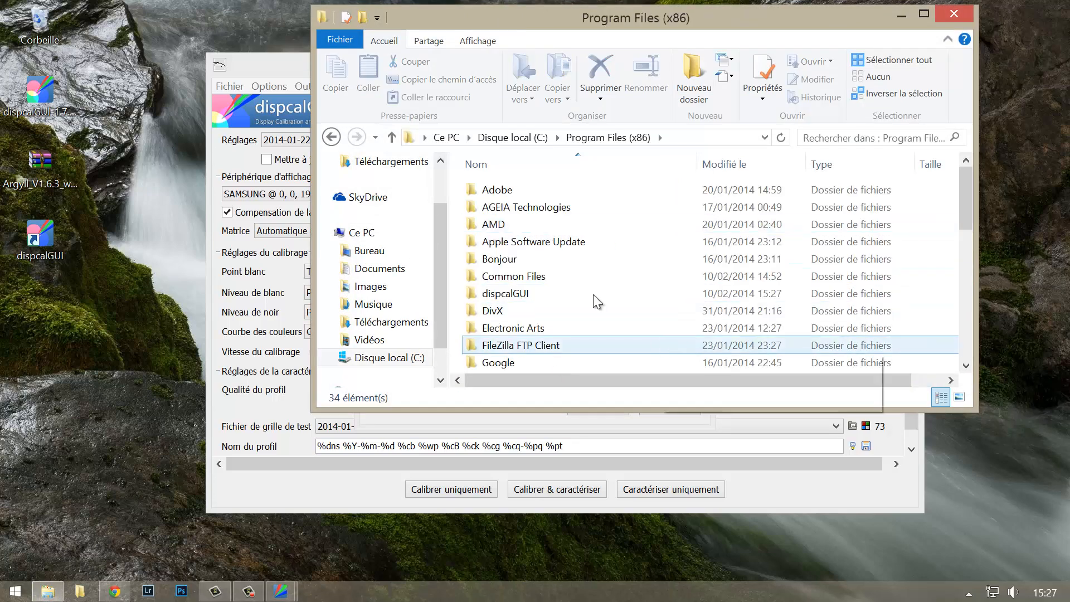
double_click(509, 294)
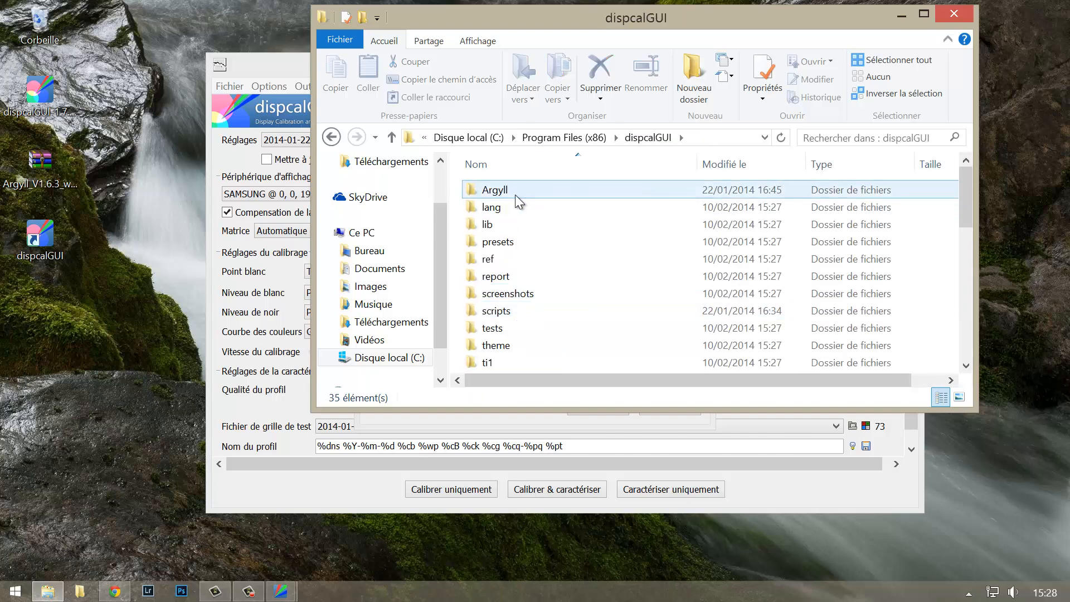
left_click(514, 193)
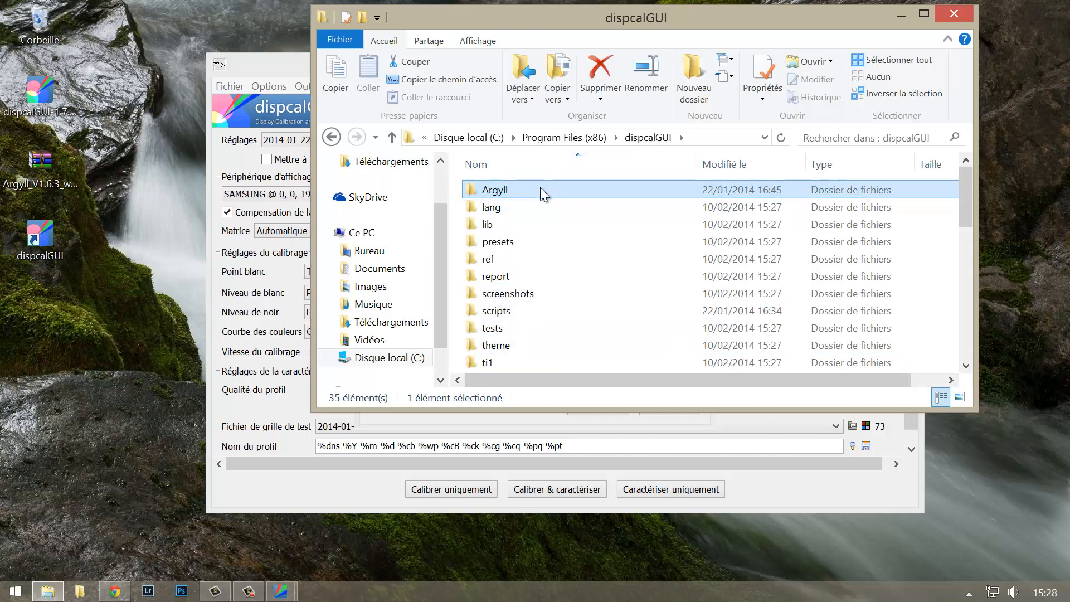
Open the desktop archive Argyll_V1.6.3_win64_exe.zip in WinRAR, select its Argyll_V1.6.3 folder and move the window clear of File Explorer
left_click(55, 170)
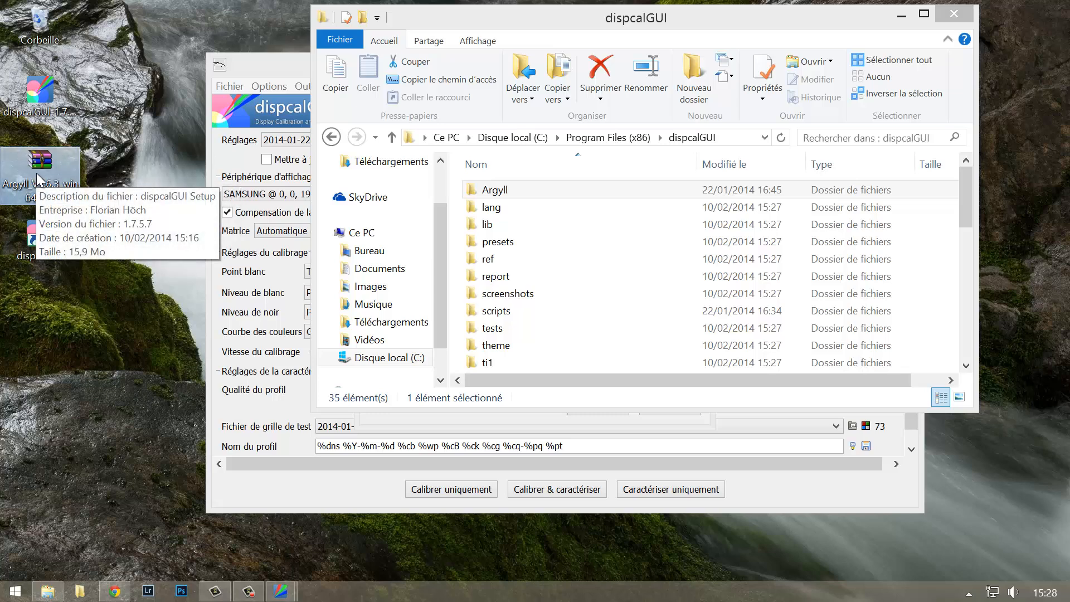
right_click(36, 175)
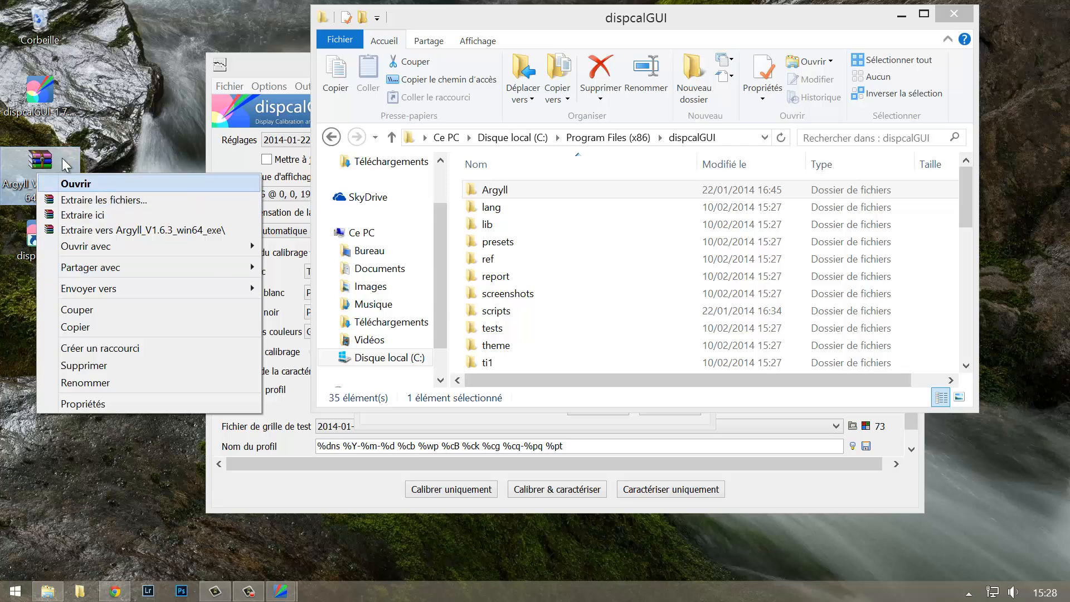
left_click(44, 164)
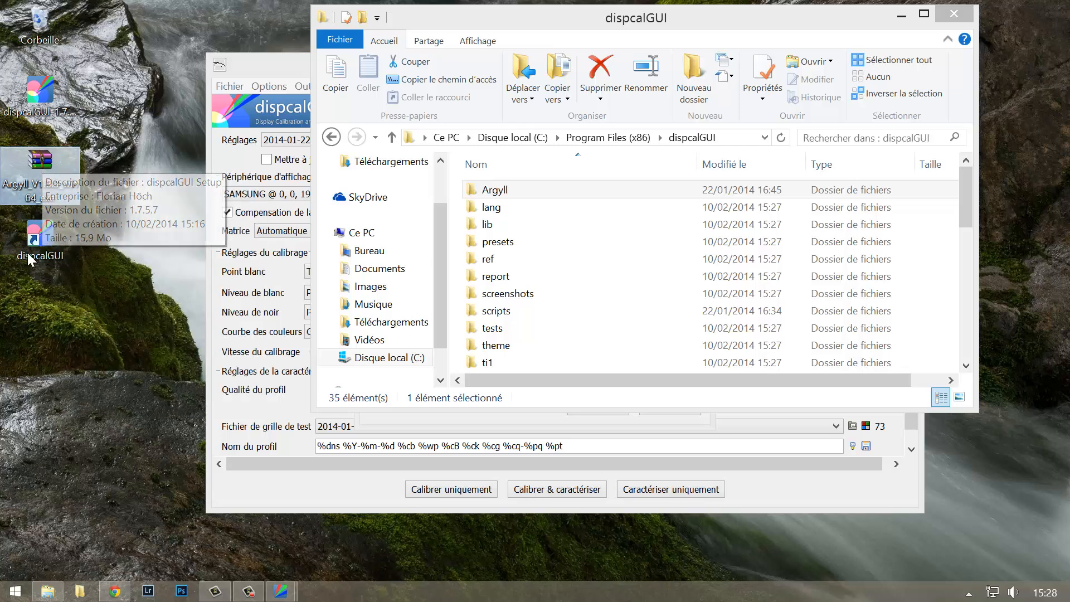
double_click(44, 165)
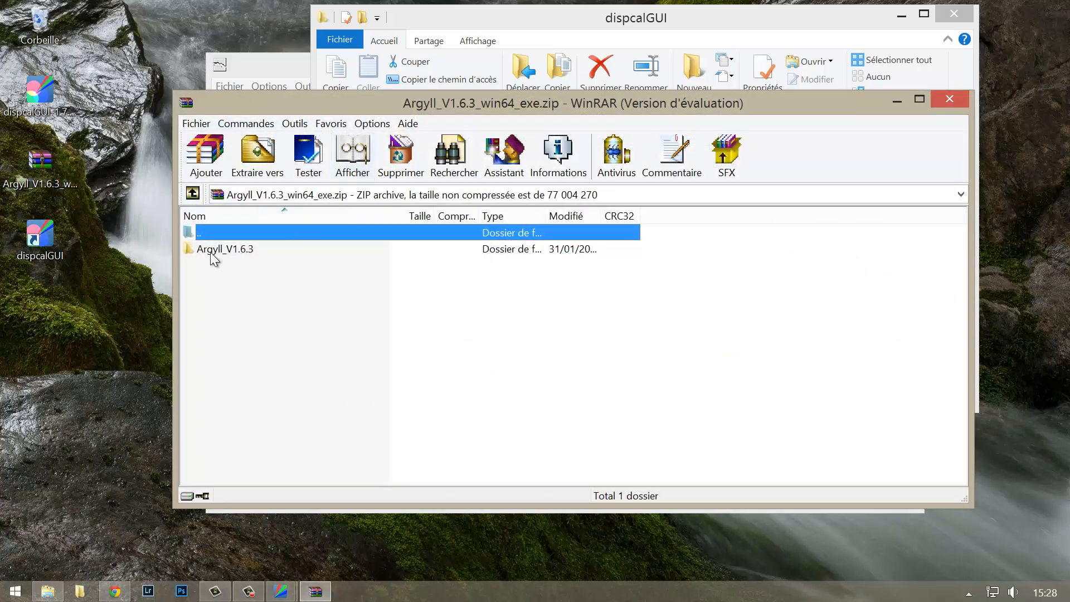
left_click_drag(371, 104, 430, 120)
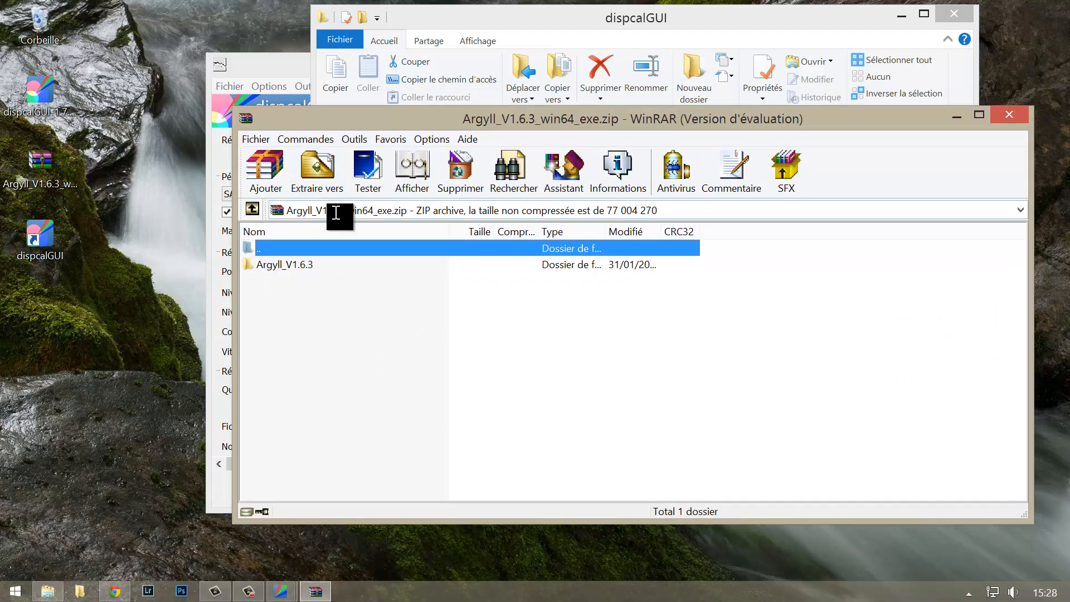
left_click(283, 269)
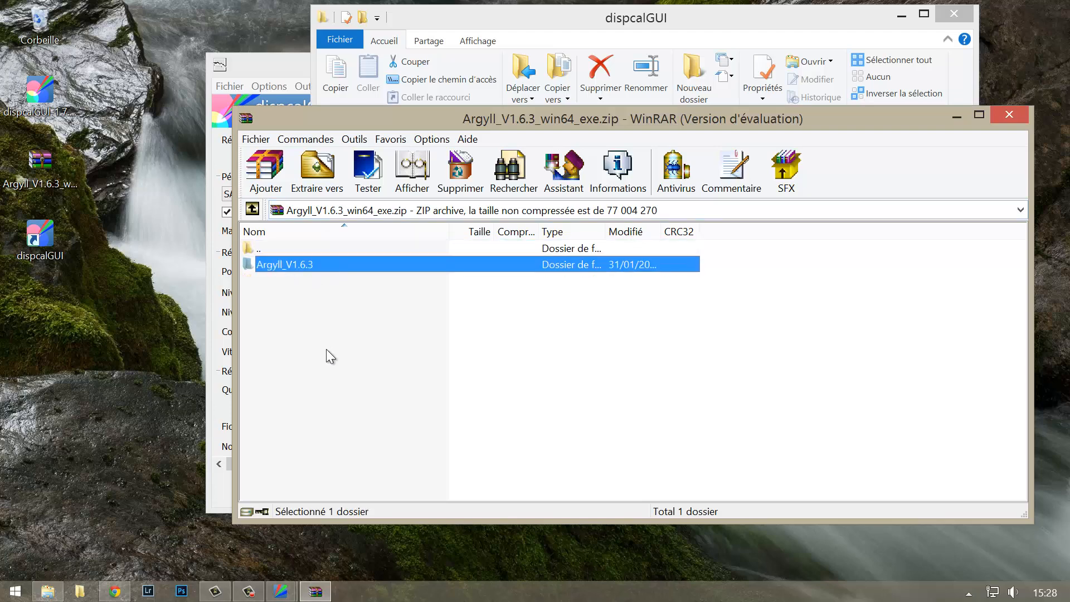
left_click_drag(341, 118, 722, 115)
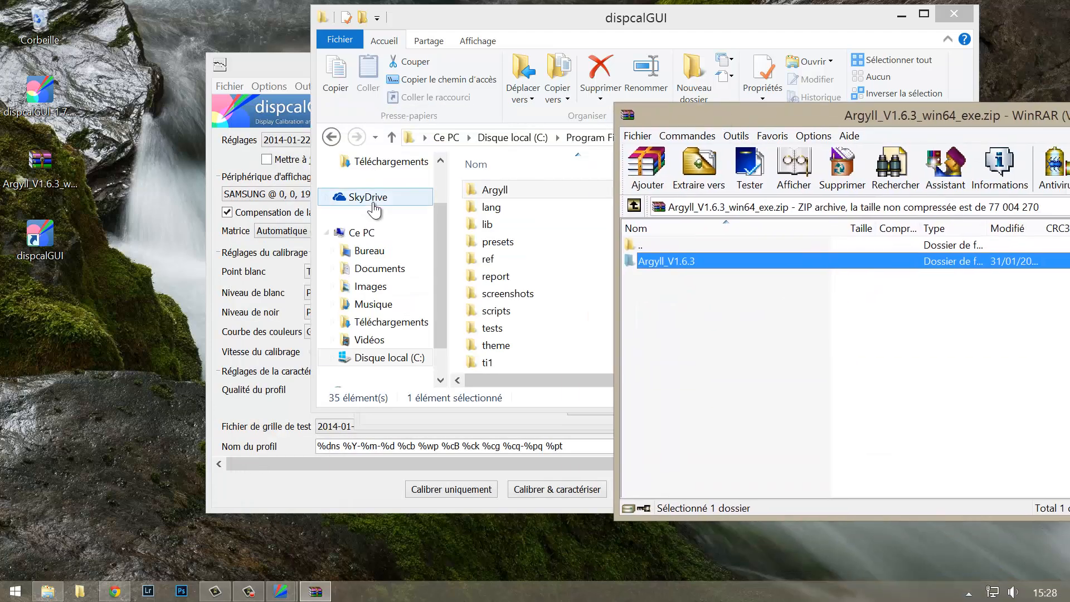
Open the Argyll folder inside dispcalGUI in File Explorer and arrange it side by side with the WinRAR archive window
double_click(515, 189)
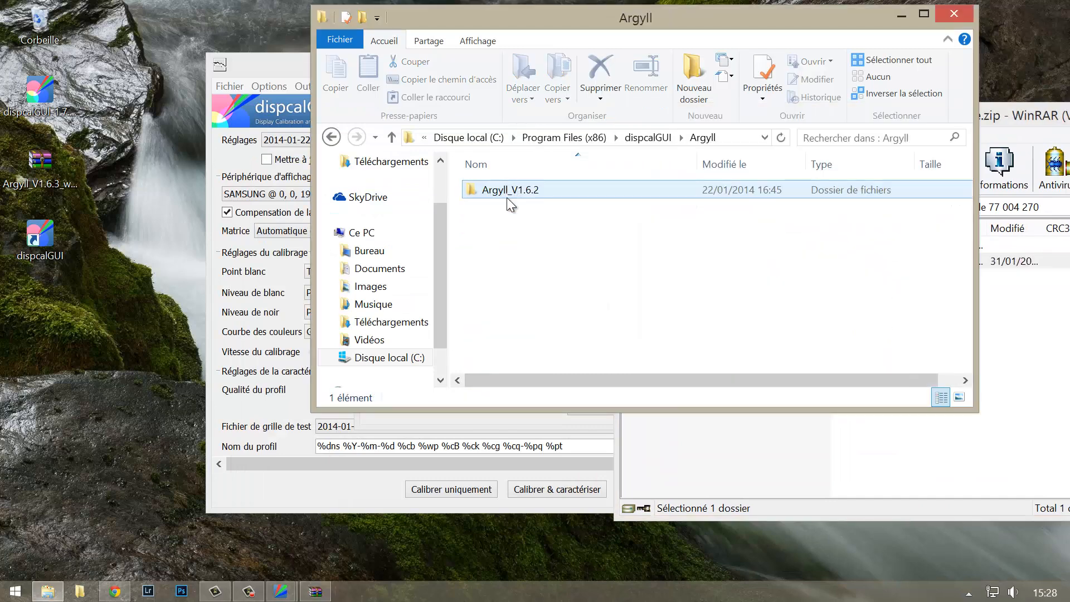
left_click(1032, 368)
left_click_drag(852, 124, 1069, 134)
left_click_drag(442, 23, 0, 25)
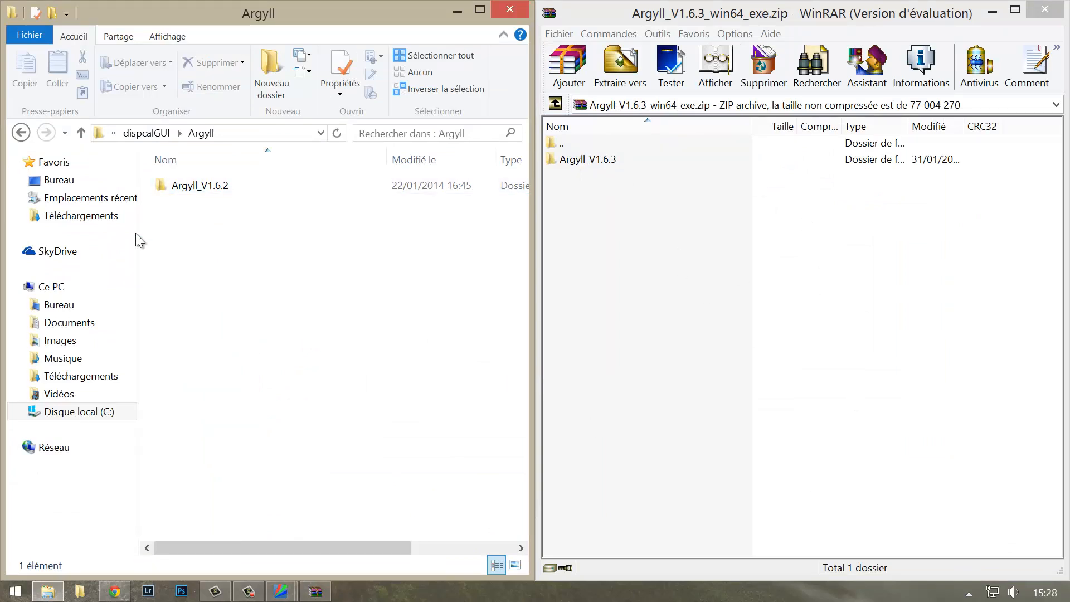
left_click(21, 133)
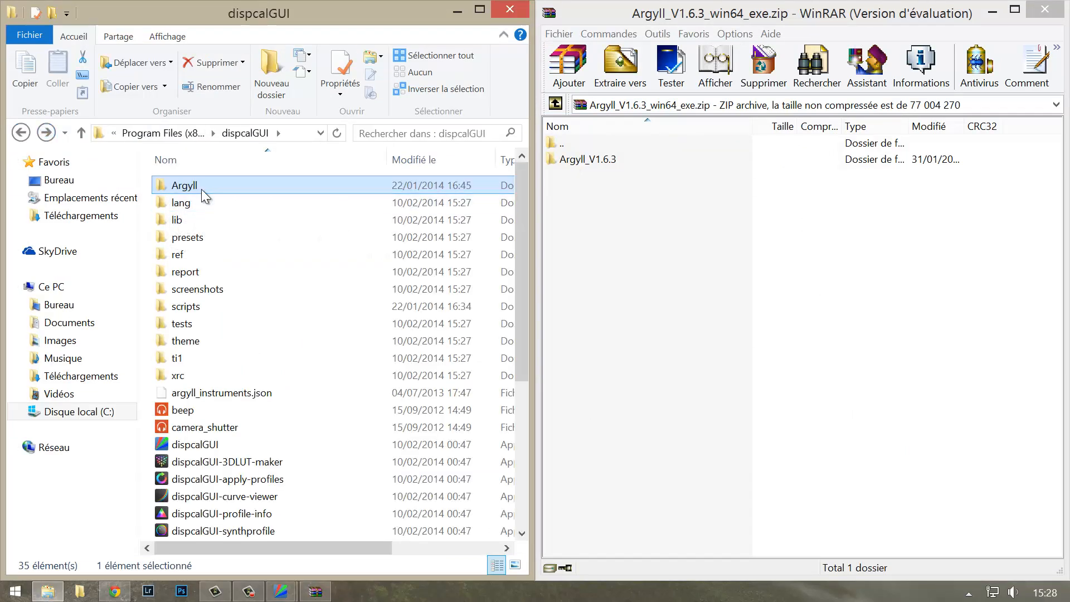
double_click(202, 184)
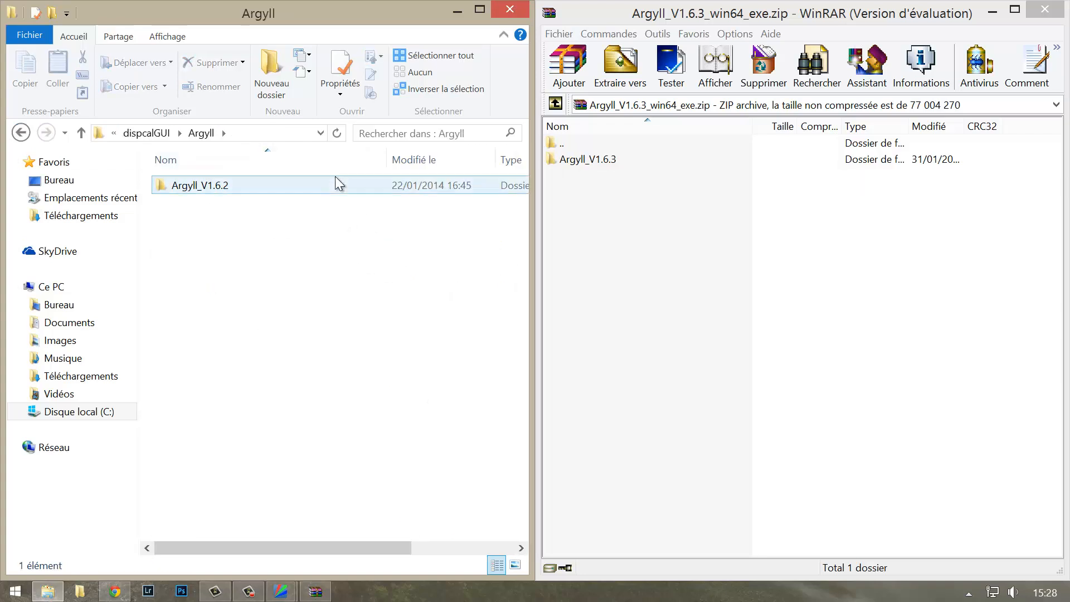
left_click(648, 311)
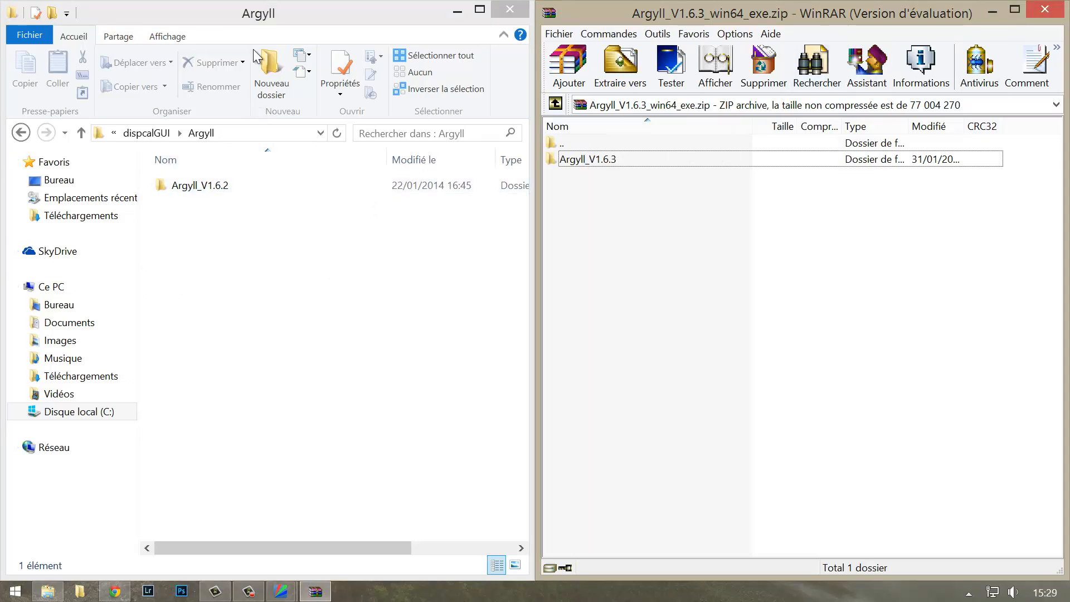
Close the File Explorer and WinRAR windows and send the Argyll_V1.6.3 archive from the desktop to the recycle bin
left_click(509, 9)
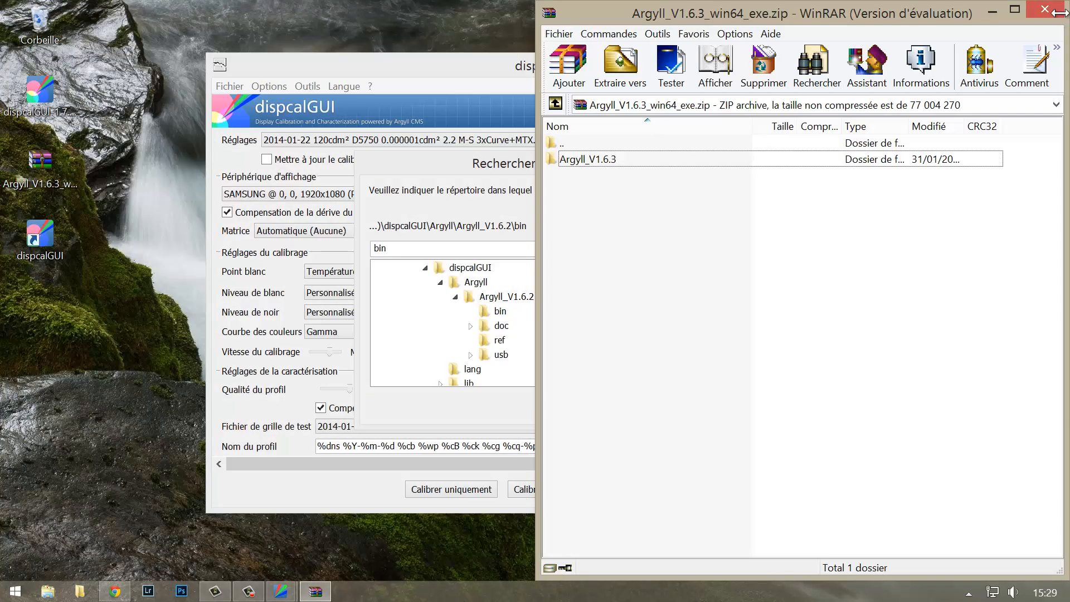
left_click(1044, 10)
left_click_drag(40, 167, 63, 10)
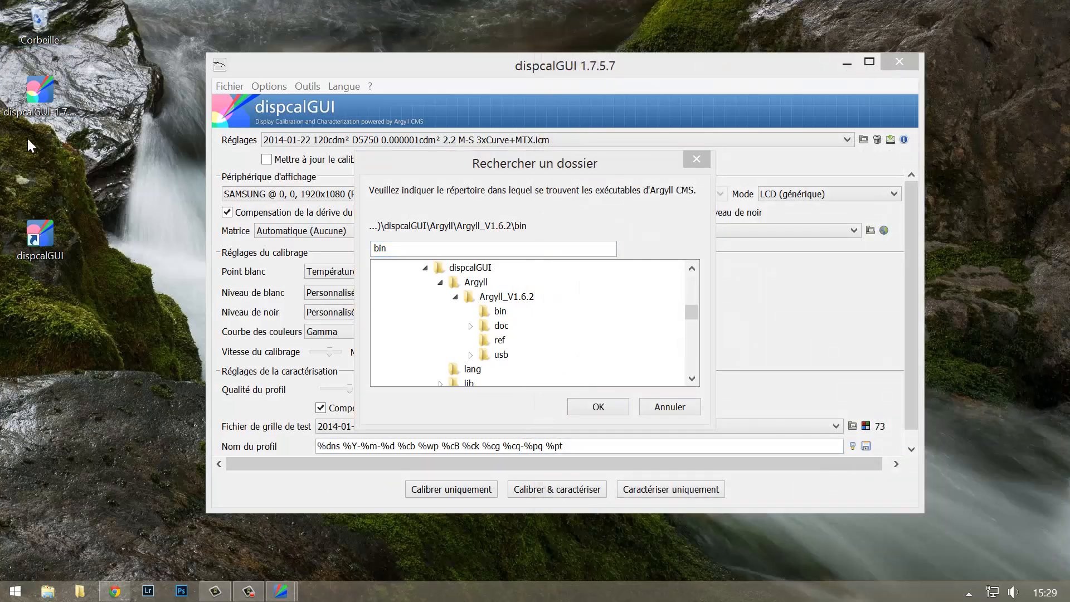
left_click(522, 413)
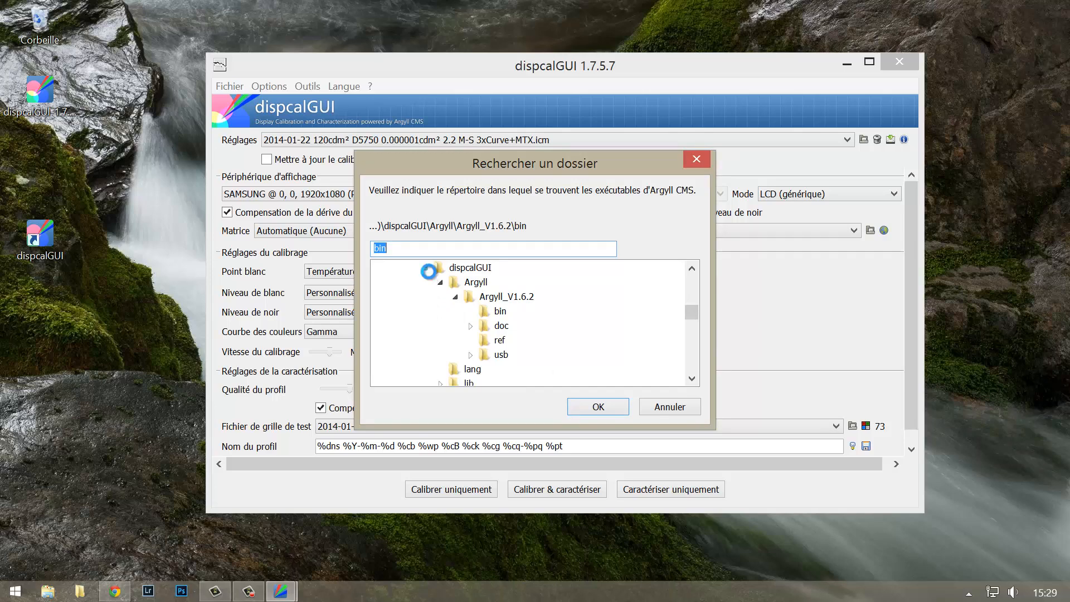
left_click(425, 268)
scroll(442, 345, "up", 2)
left_click(411, 341)
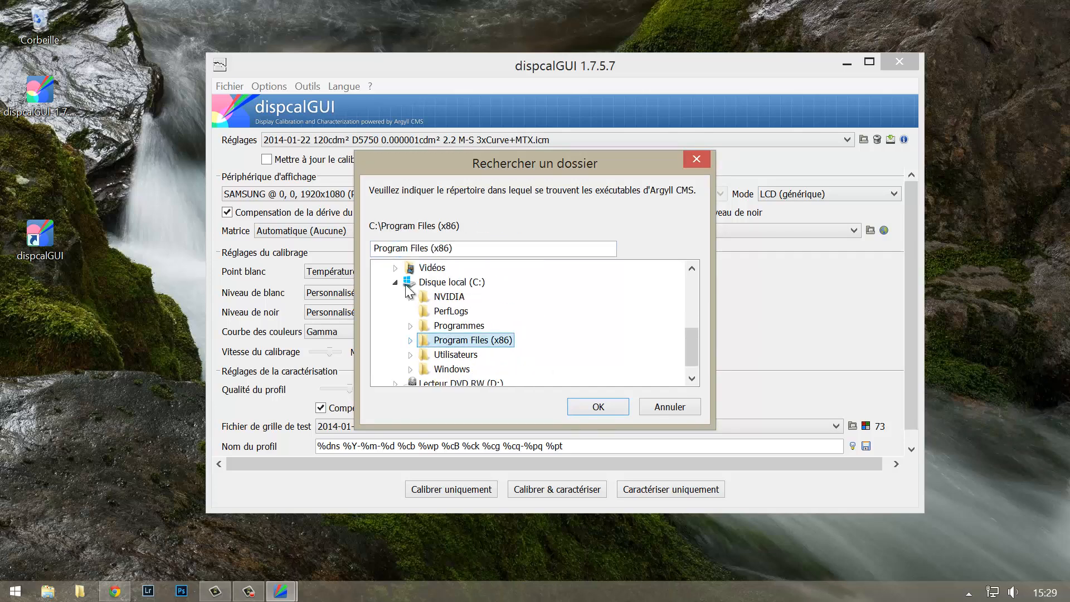
scroll(537, 323, "up", 3)
left_click(695, 160)
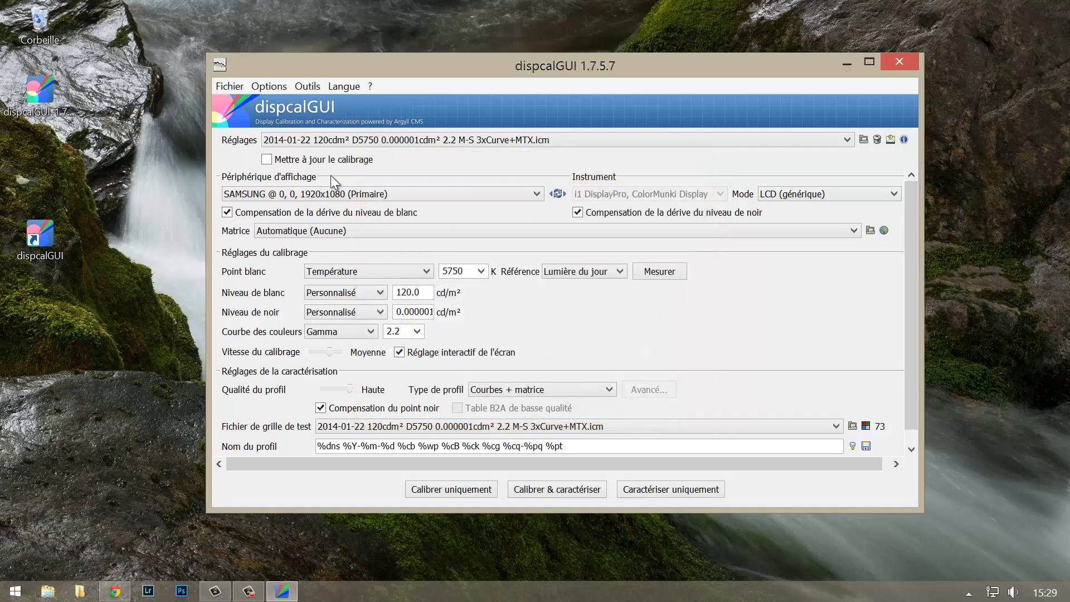
Reopen the folder selection for locating the Argyll CMS executables and browse to Program Files (x86)\dispcalGUI\Argyll\Argyll_V1.6.2
left_click(232, 88)
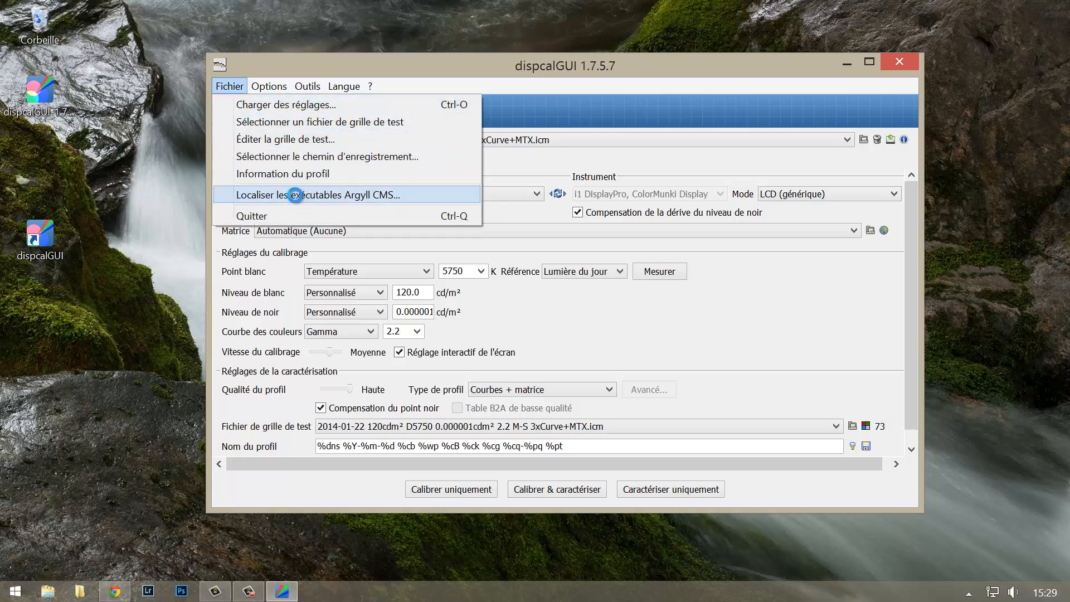
left_click(296, 195)
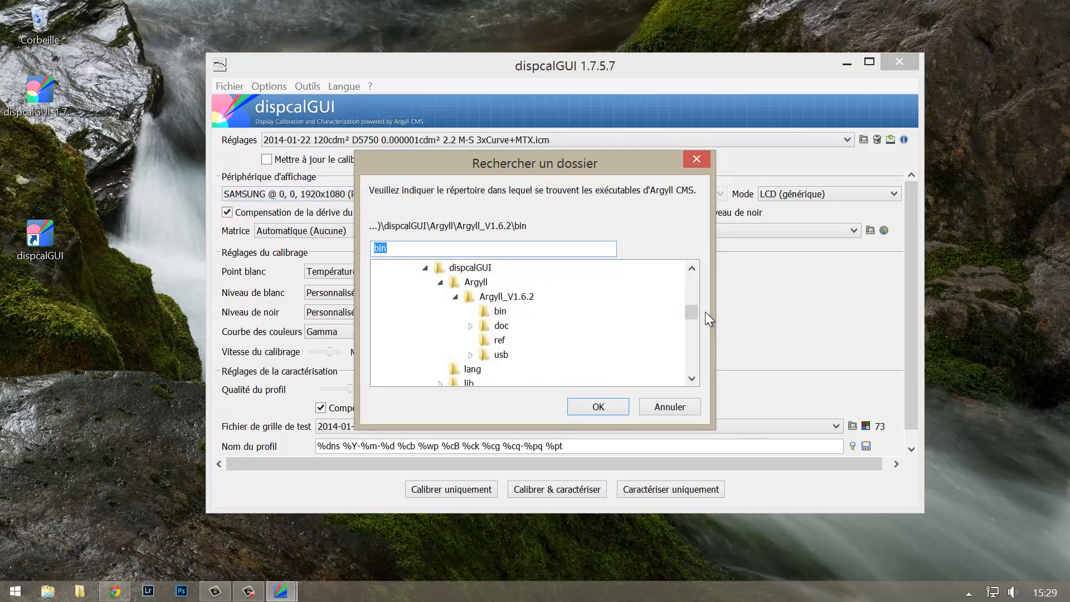
scroll(690, 305, "up", 8)
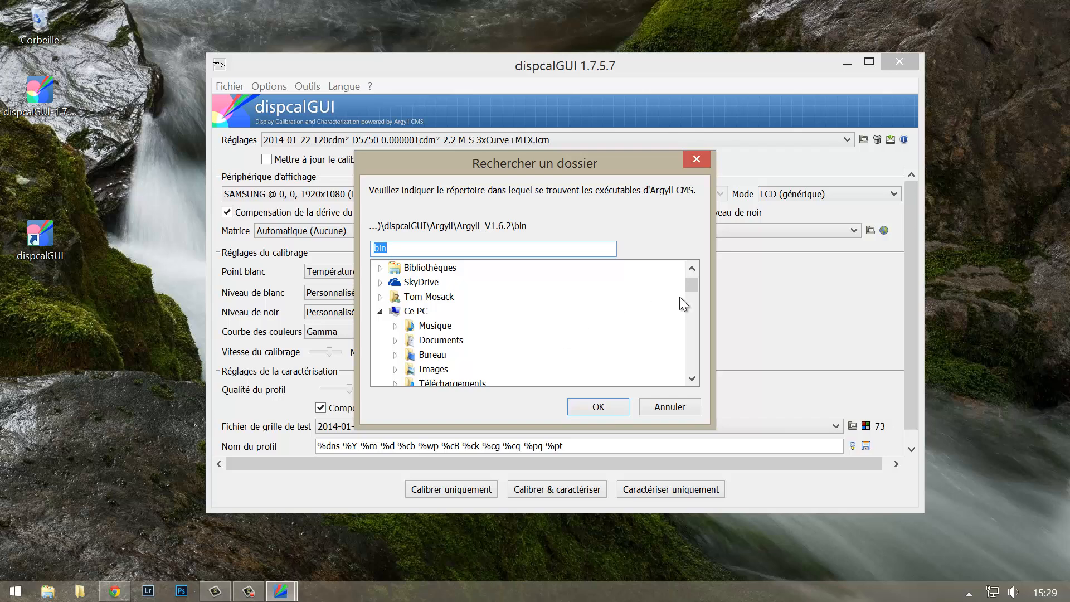
scroll(680, 298, "down", 4)
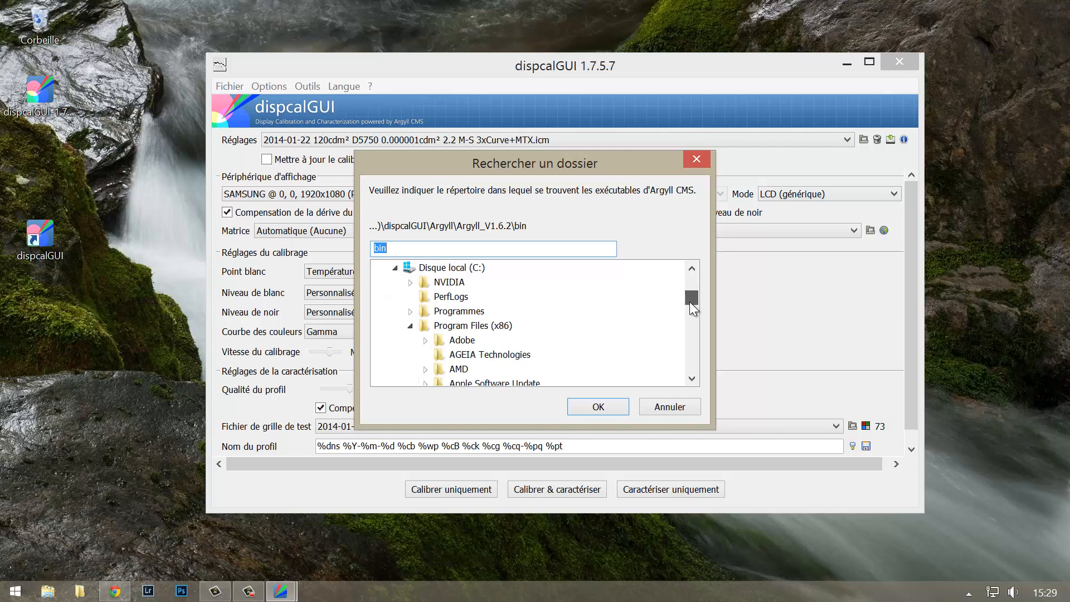
left_click(691, 269)
left_click(691, 269)
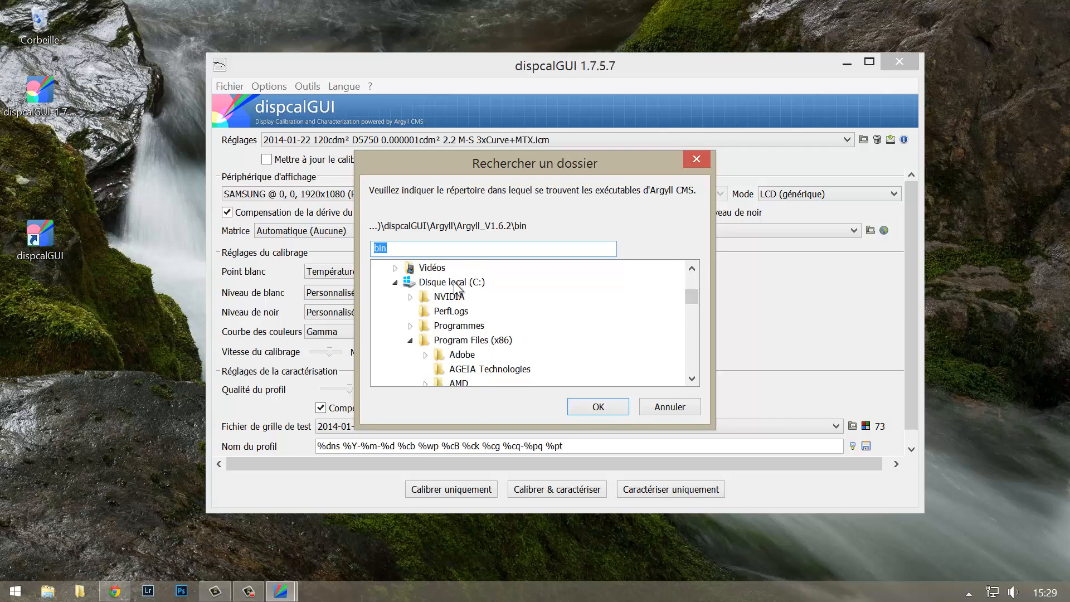
left_click(692, 380)
left_click(692, 380)
left_click(692, 379)
left_click(692, 380)
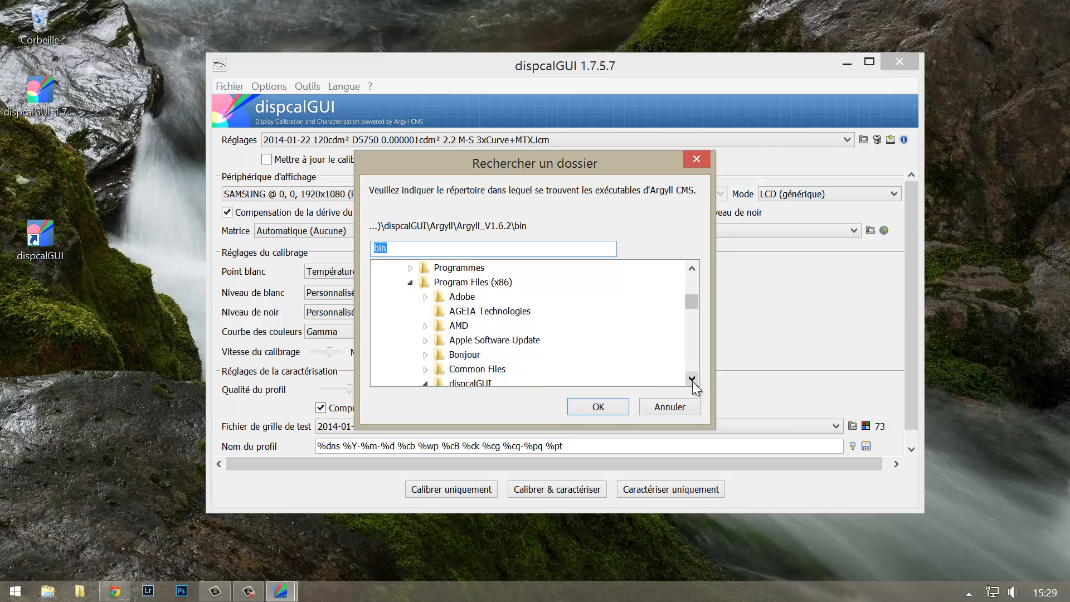
left_click(692, 380)
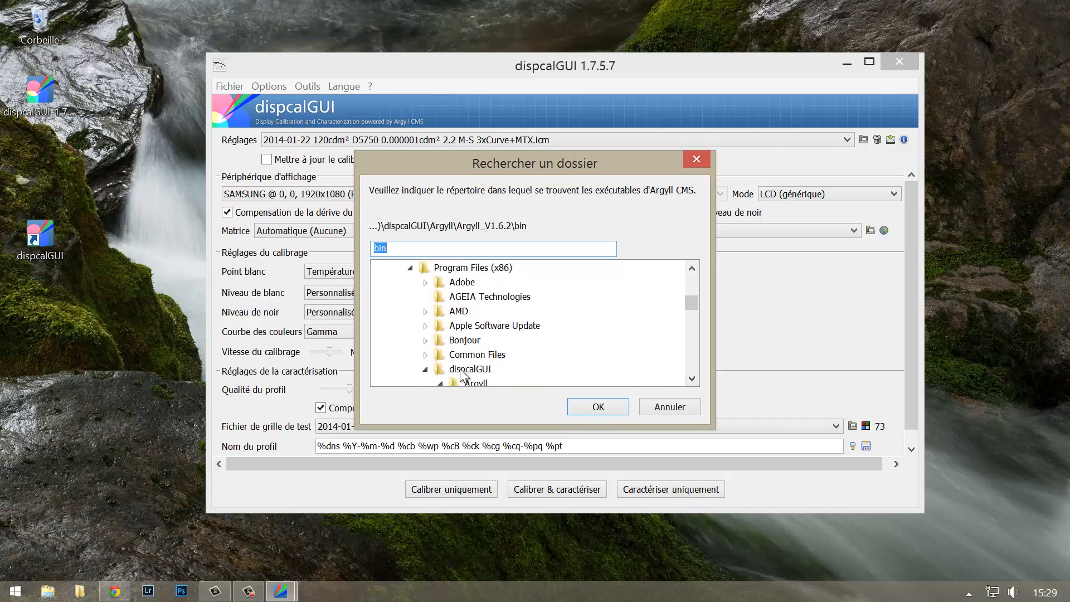
left_click(692, 379)
left_click(692, 379)
left_click(691, 379)
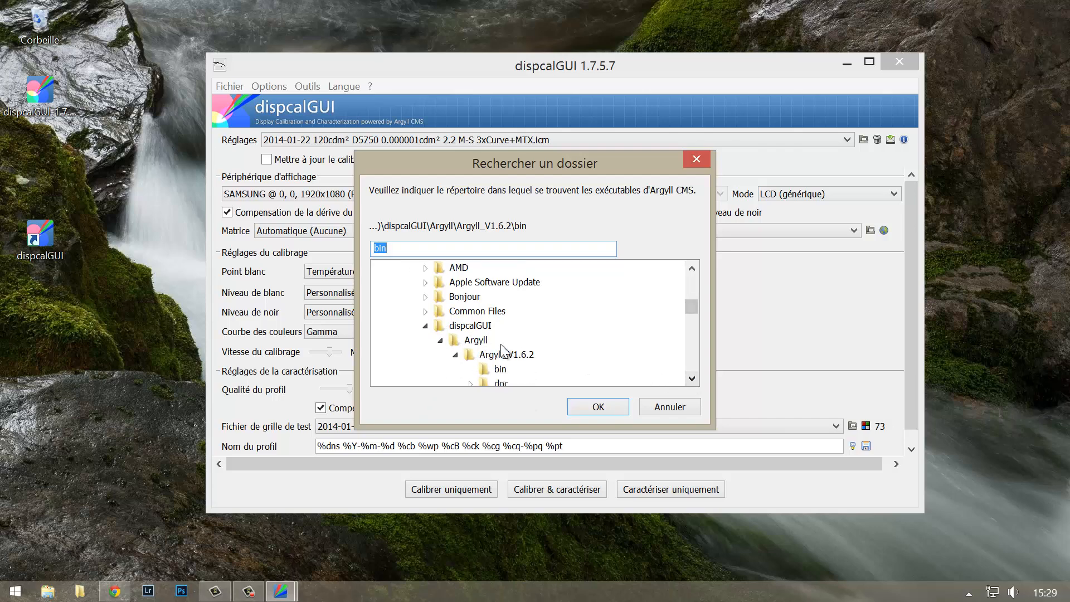
left_click(692, 380)
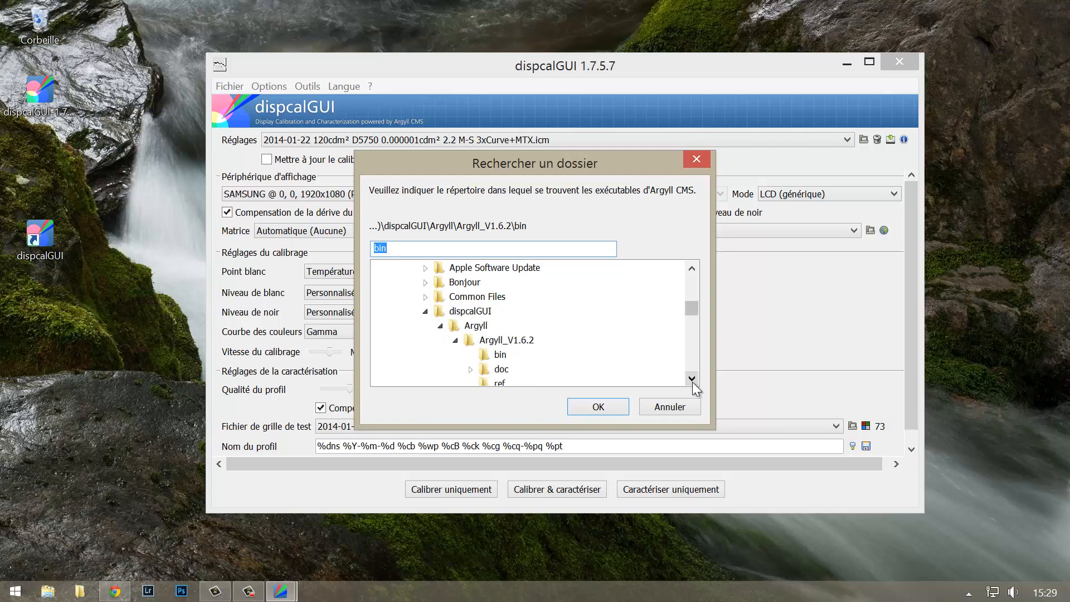
left_click(692, 380)
left_click(692, 379)
left_click(692, 379)
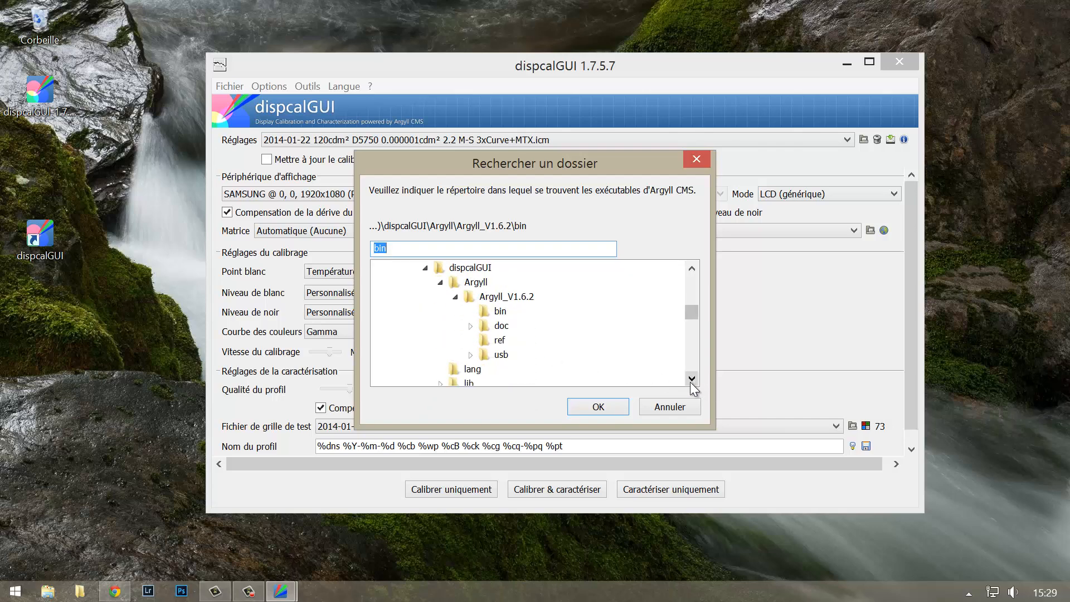
Try to use the Argyll_V1.6.2 folder itself as the location of the Argyll CMS executables
left_click(496, 298)
left_click(598, 406)
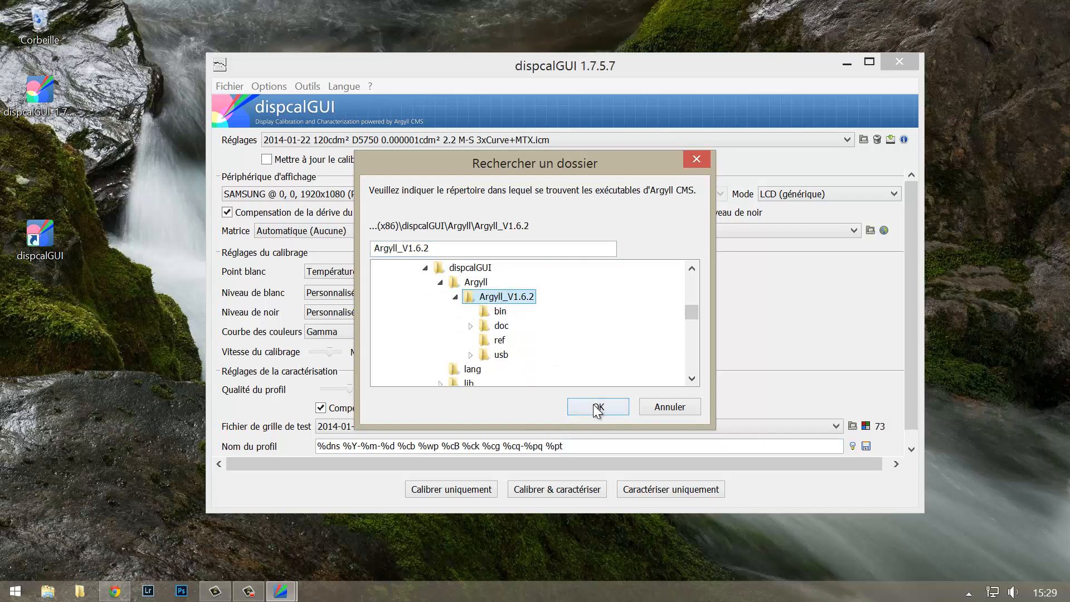
key("Return")
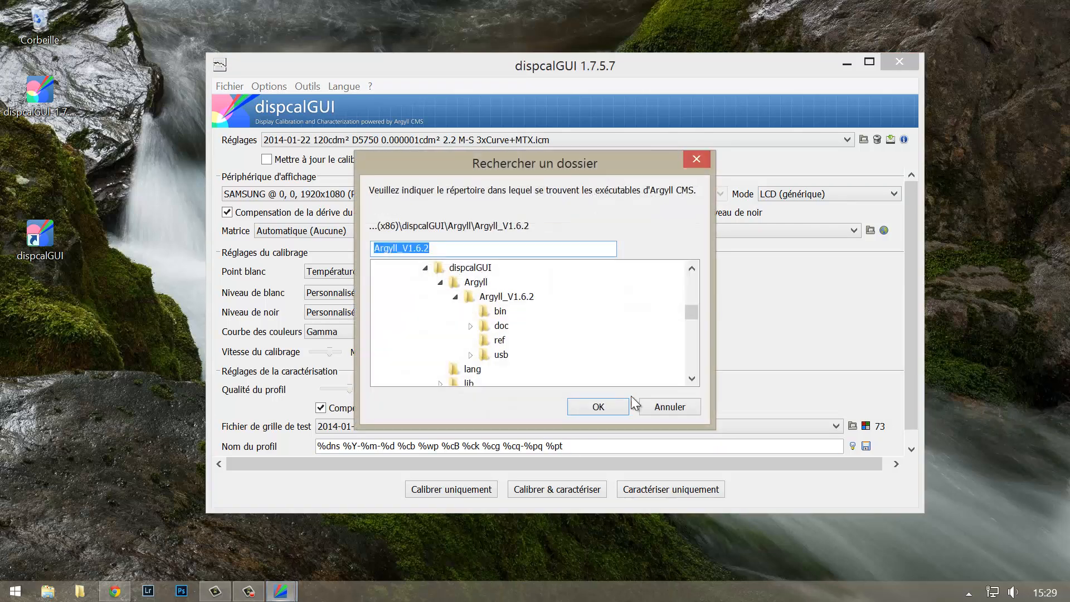
Set the bin subfolder of Argyll_V1.6.2 as the Argyll CMS executables directory and enlarge the dispcalGUI window to show all settings
left_click(501, 312)
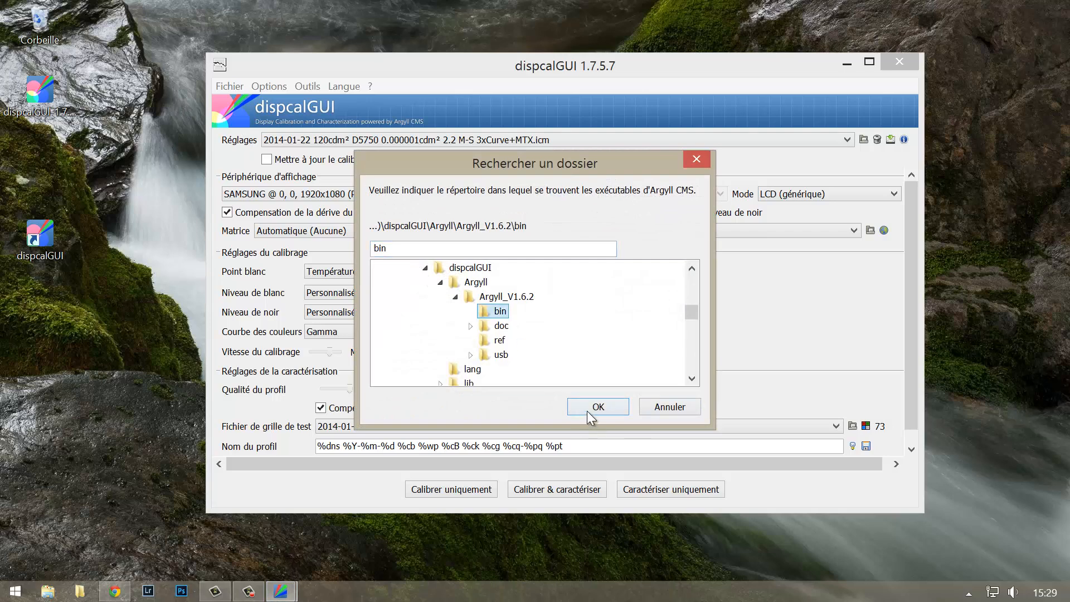
left_click(587, 410)
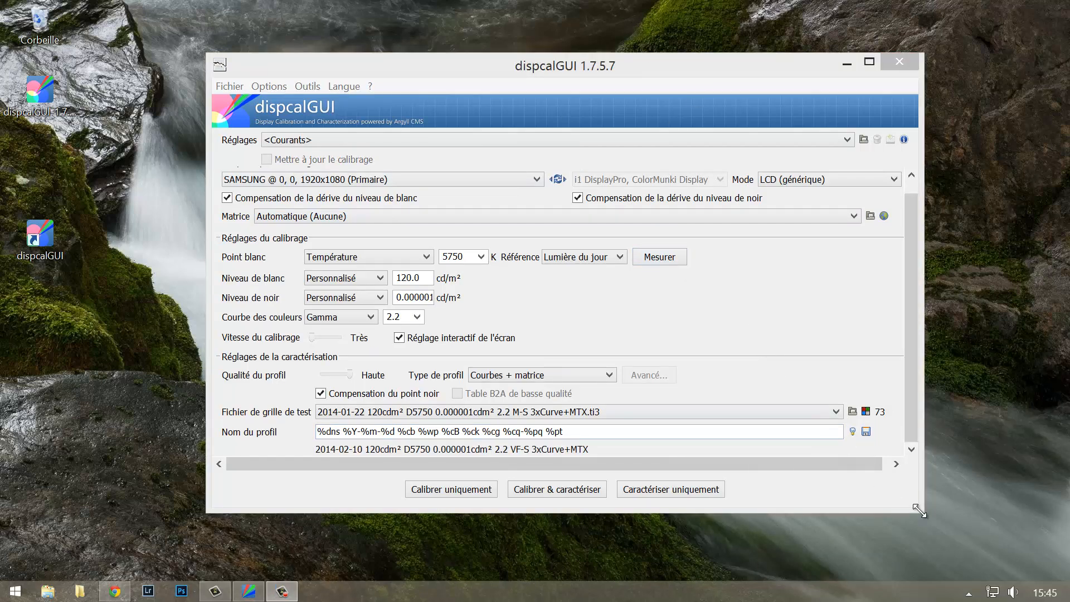
left_click_drag(919, 514, 941, 538)
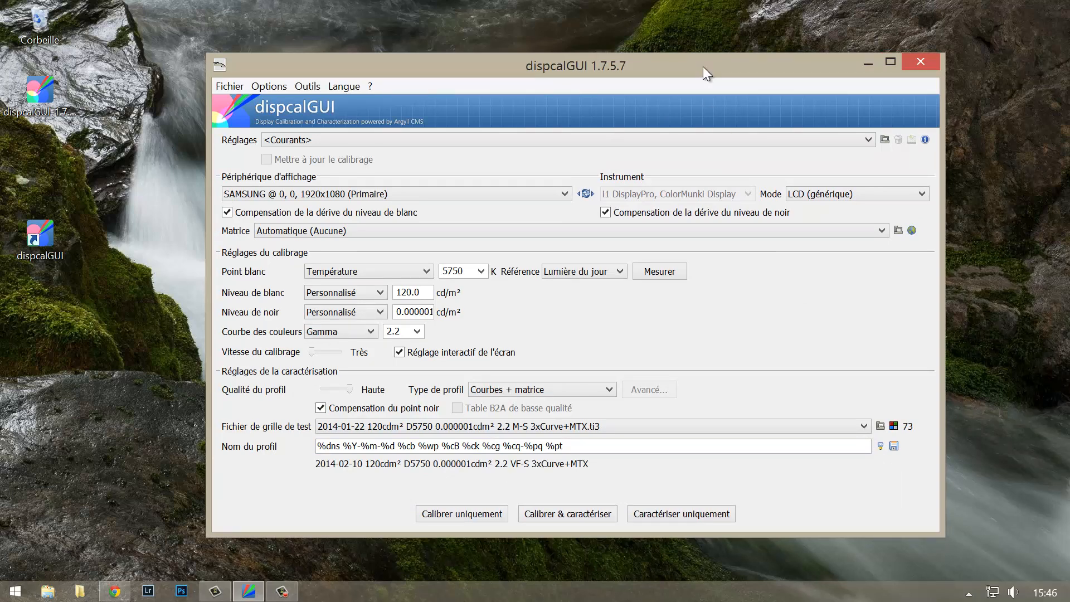
left_click(341, 140)
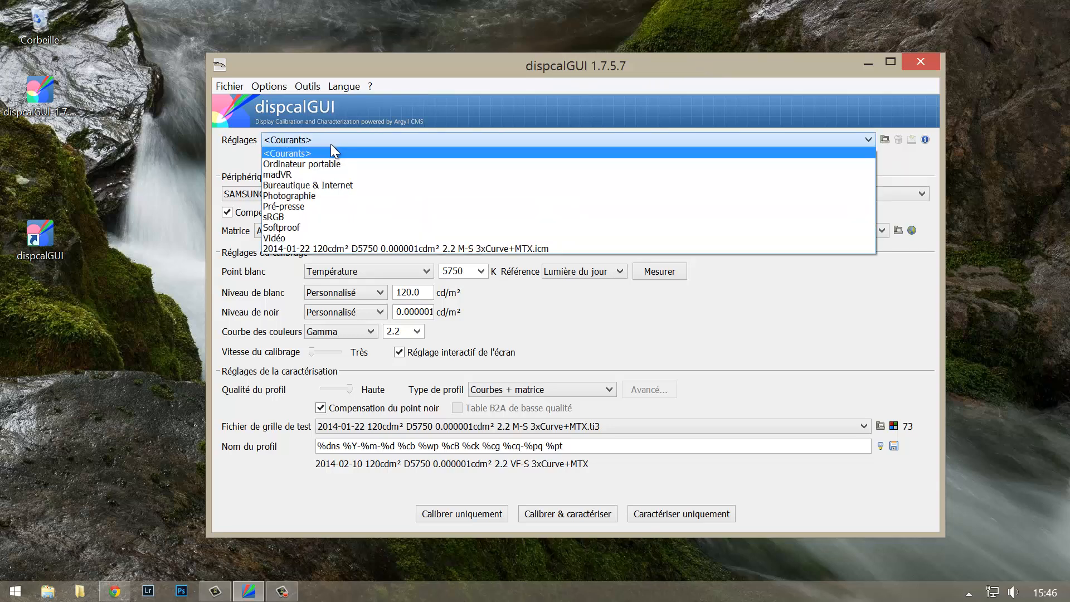
left_click(385, 249)
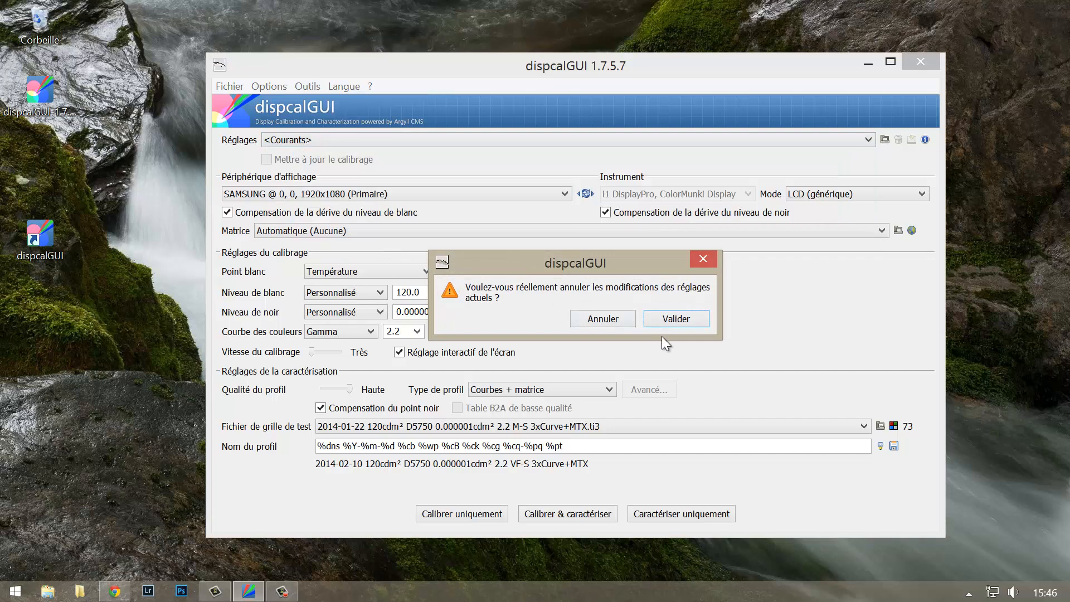
left_click(701, 259)
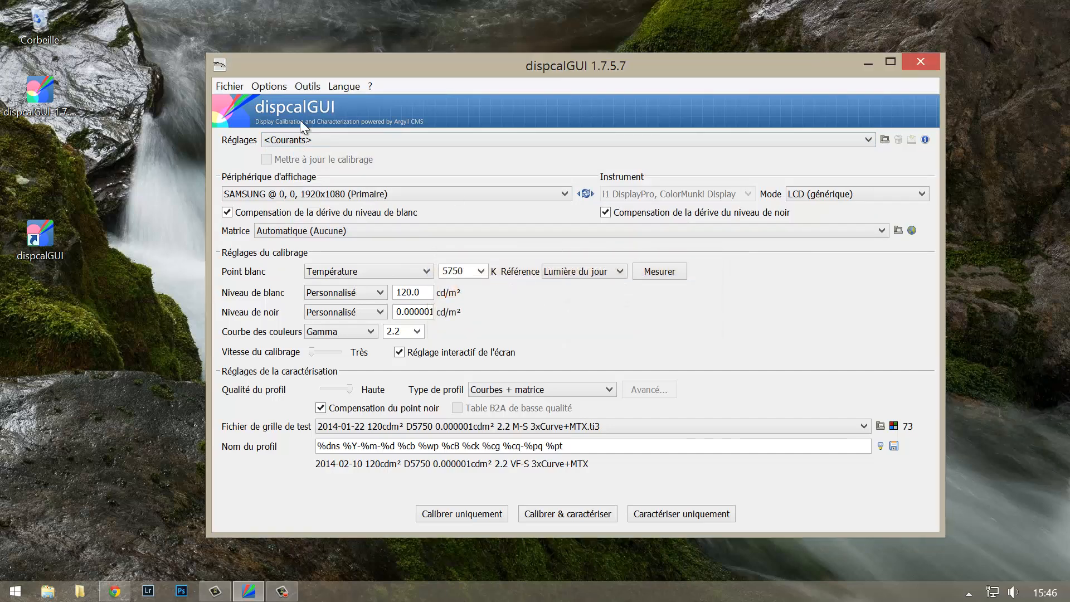
Keep the <Courants> settings with the SAMSUNG primary display, and choose LCD (générique) as the instrument mode
left_click(307, 140)
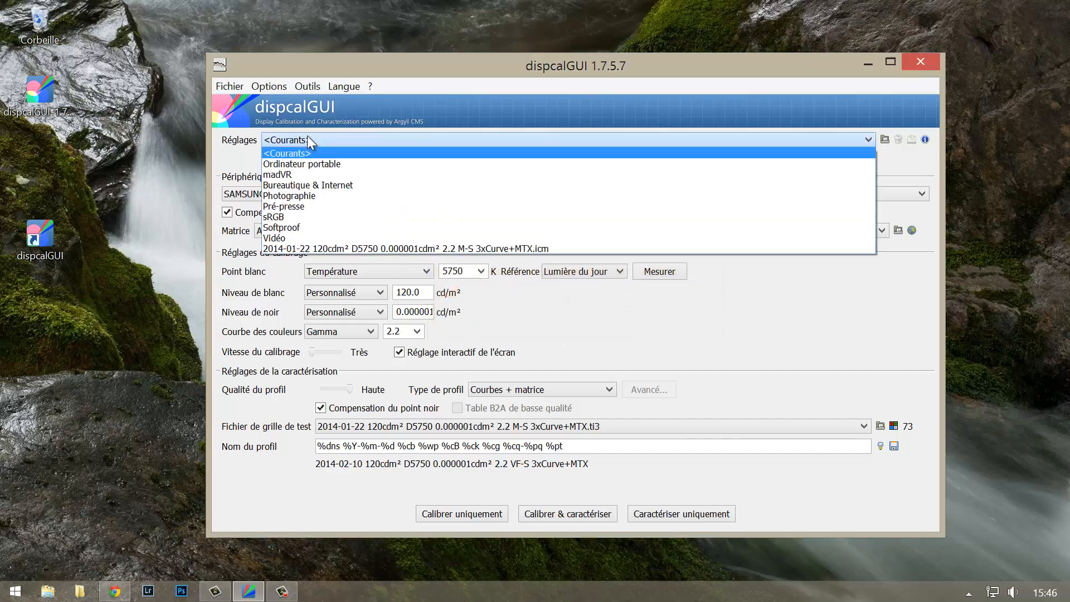
left_click(313, 153)
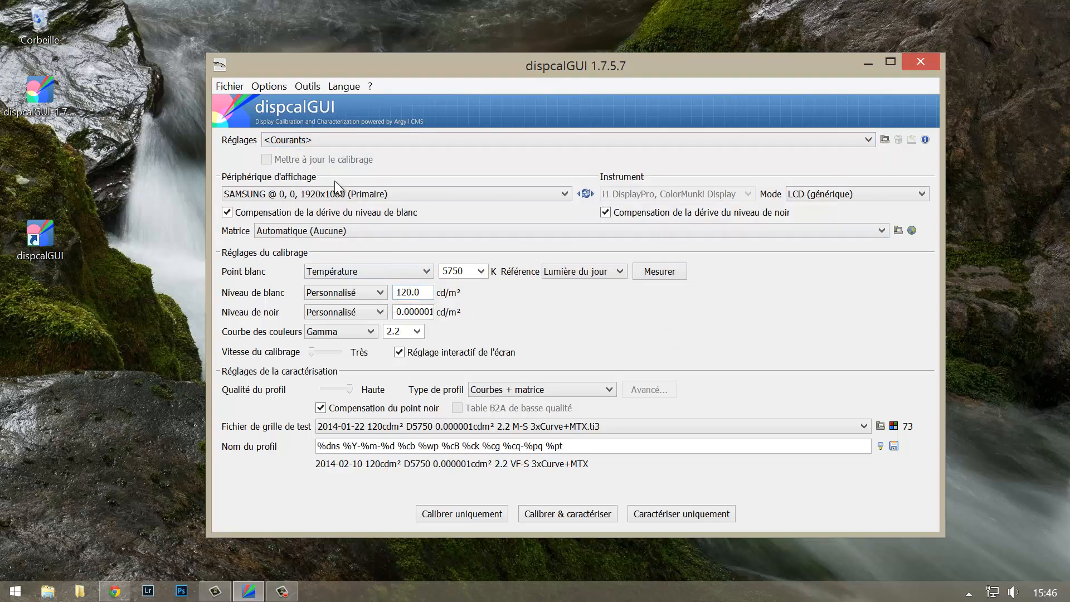
left_click(311, 198)
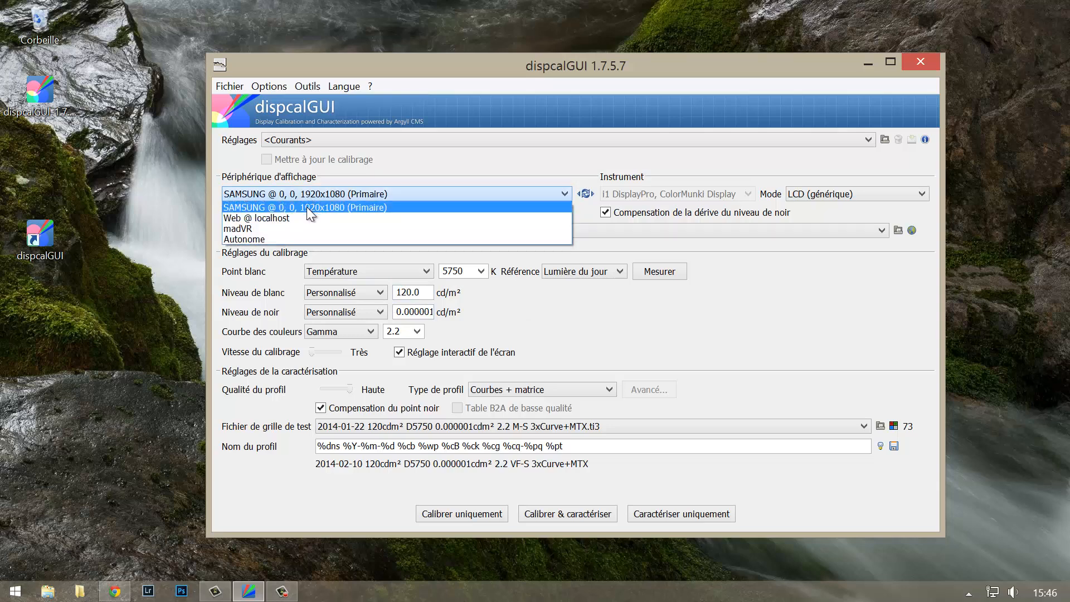
left_click(306, 206)
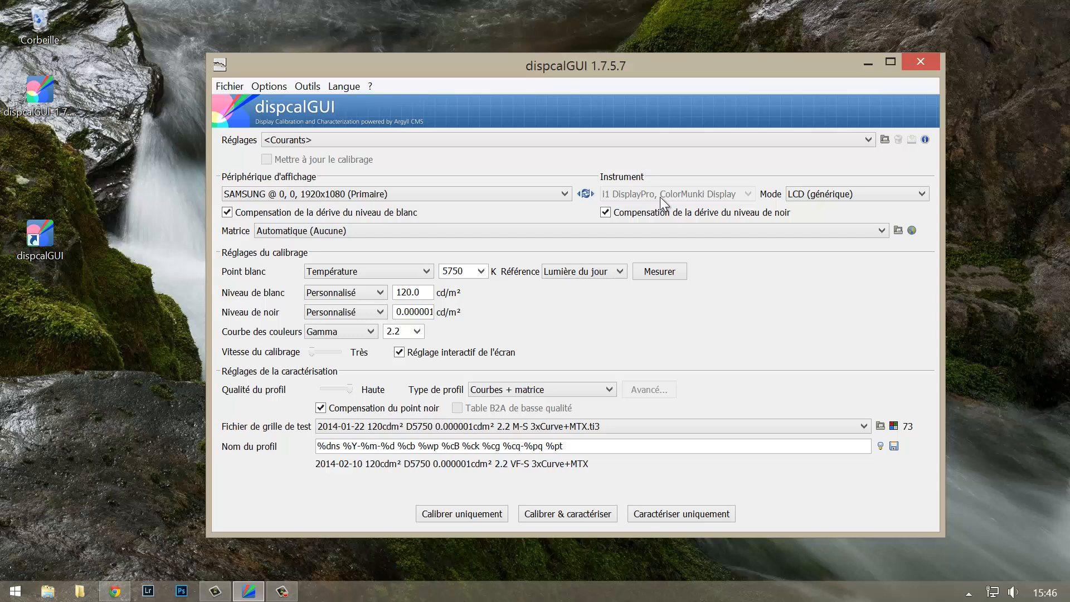
left_click(793, 193)
left_click(792, 219)
Enter 5750 K as the white point temperature and keep Lumière du jour as its reference
left_click_drag(467, 271, 439, 272)
left_click(480, 271)
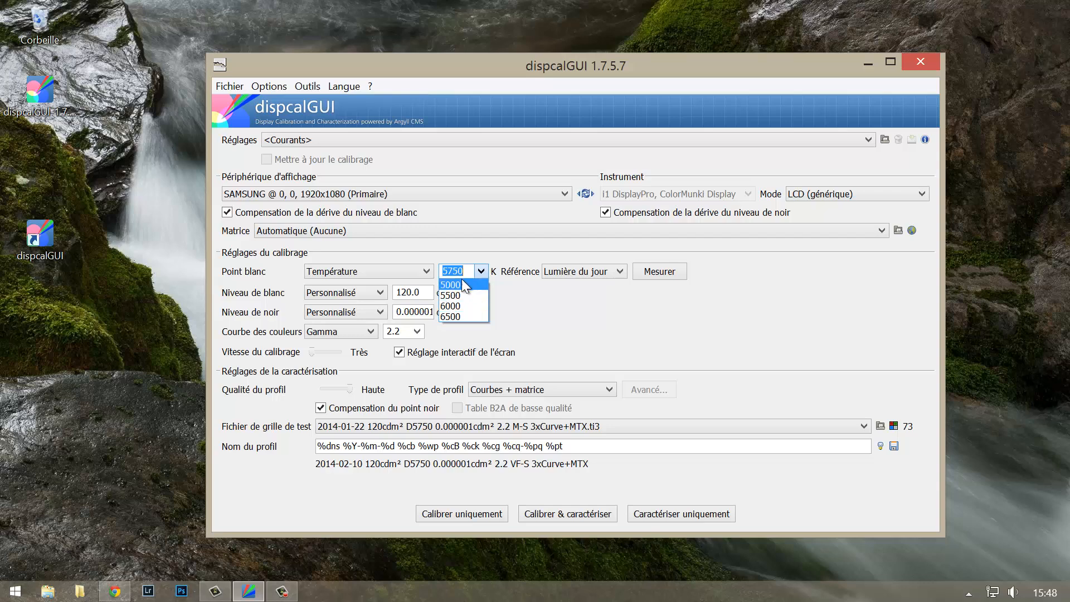
left_click(450, 270)
type("5750")
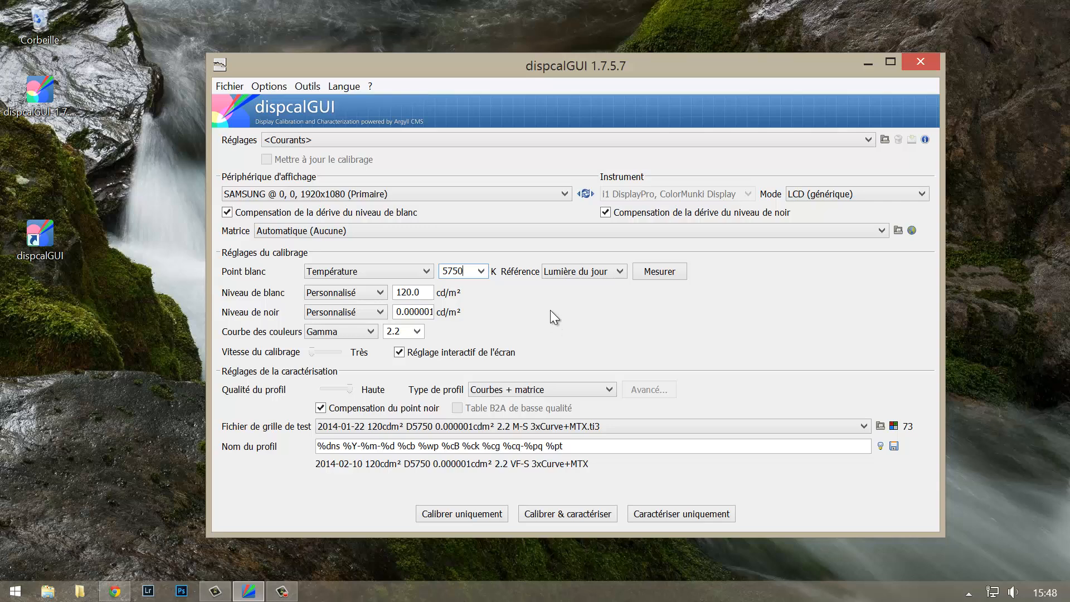
left_click(547, 263)
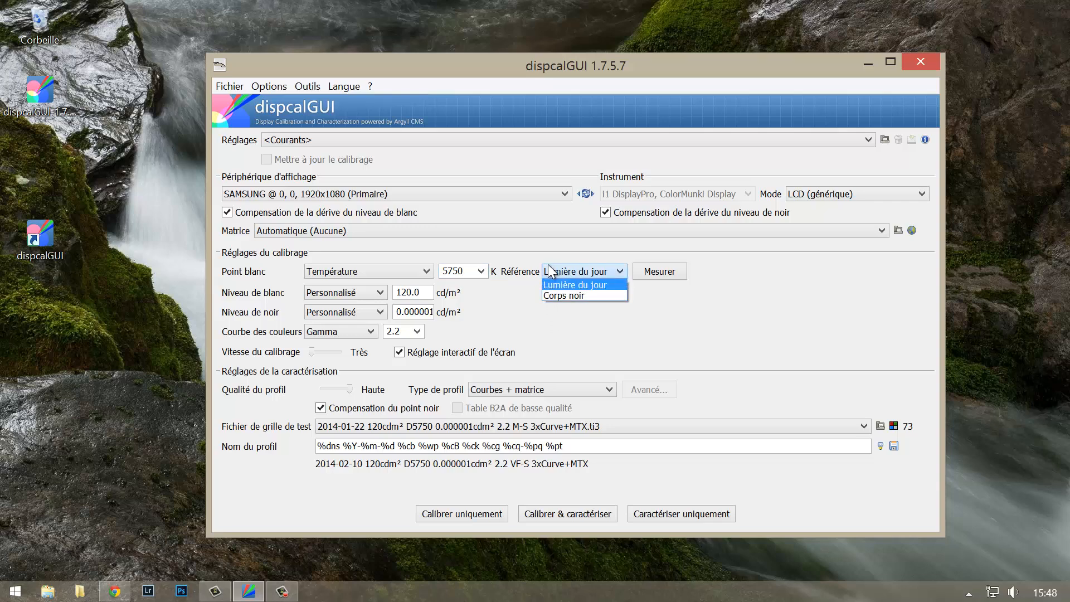
left_click(547, 264)
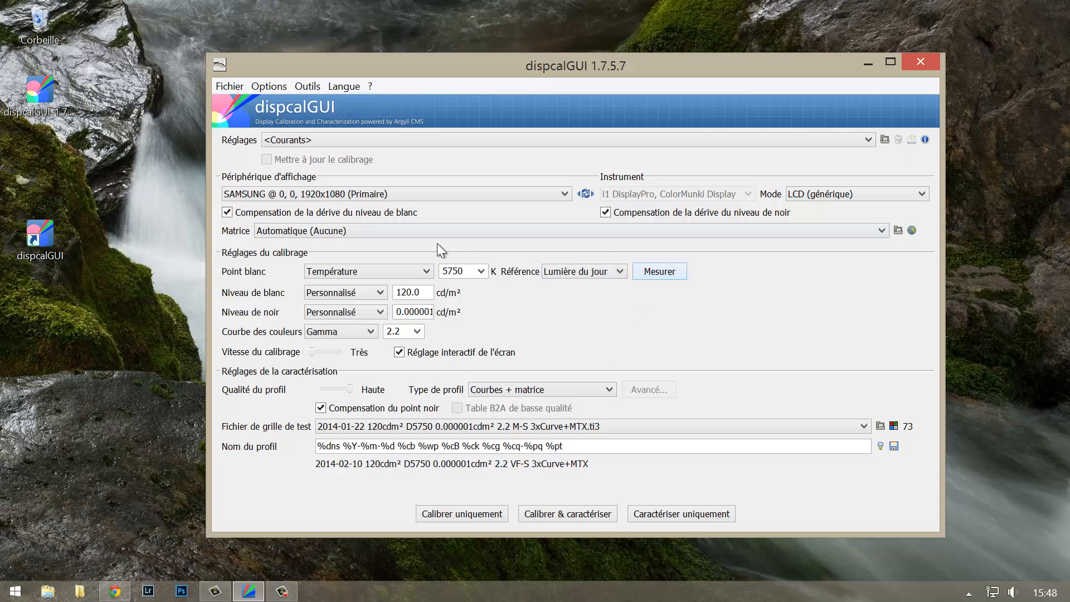
Measure the ambient light with the instrument for the white point, and replace the measured temperature with 5750 K
left_click(655, 272)
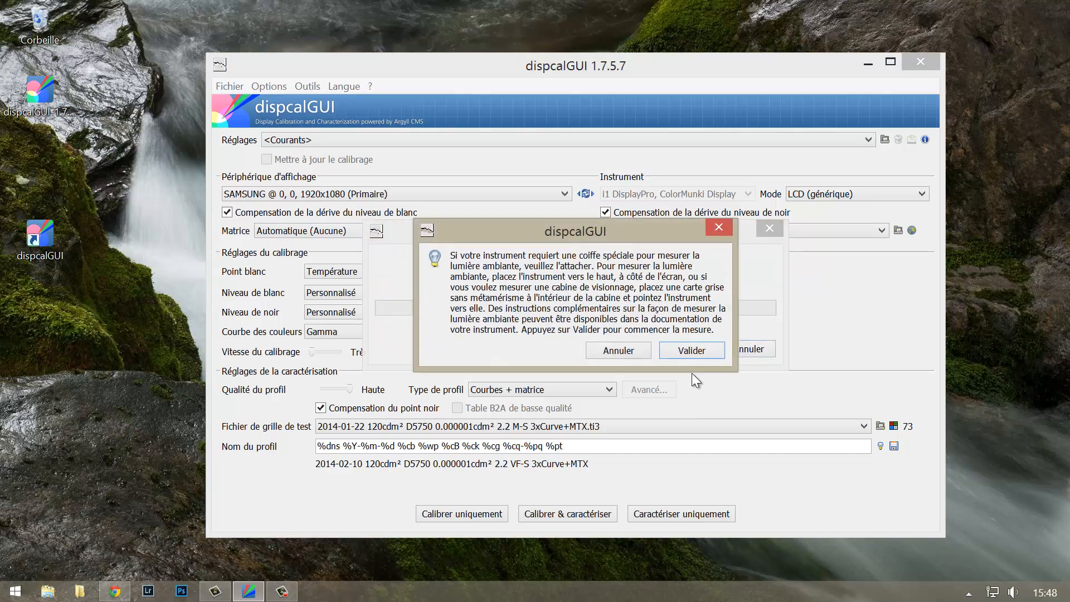
key("Return")
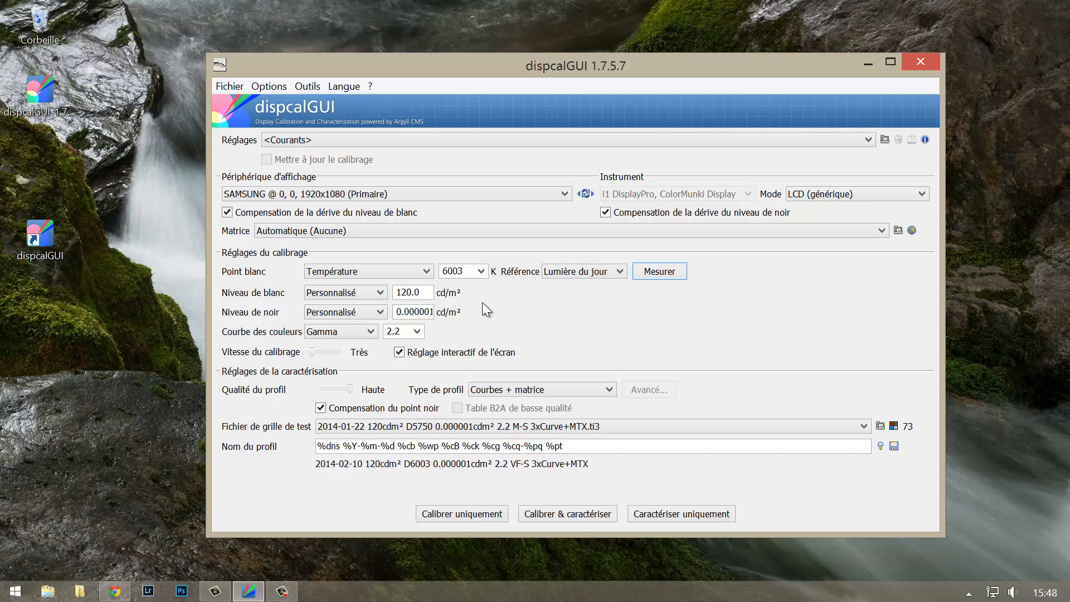
left_click(478, 272)
left_click(478, 272)
left_click(469, 273)
key("BackSpace")
key("BackSpace")
key("BackSpace")
key("BackSpace")
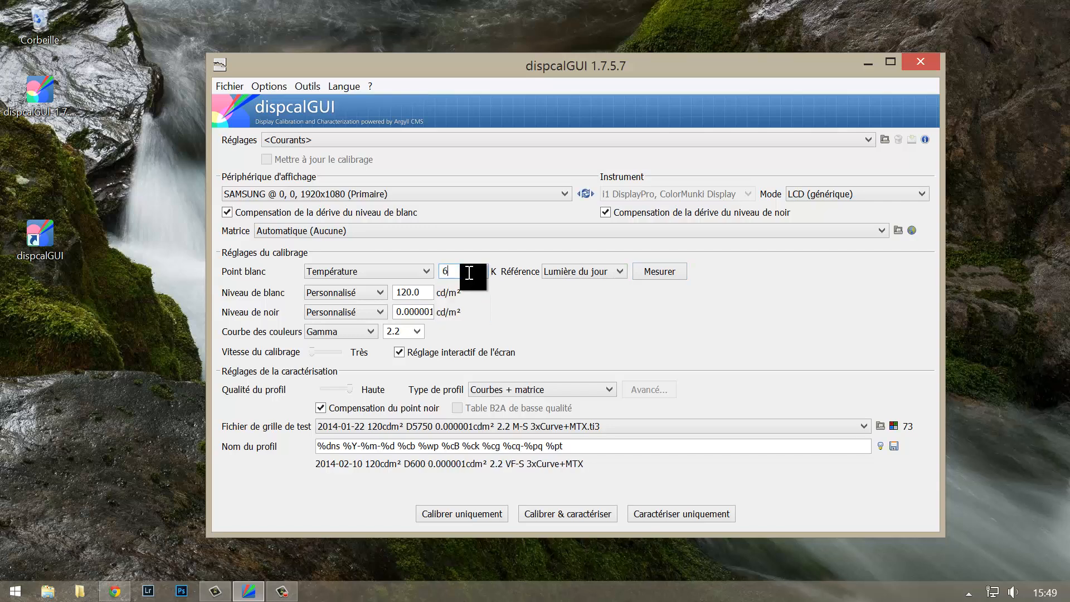
type("5750")
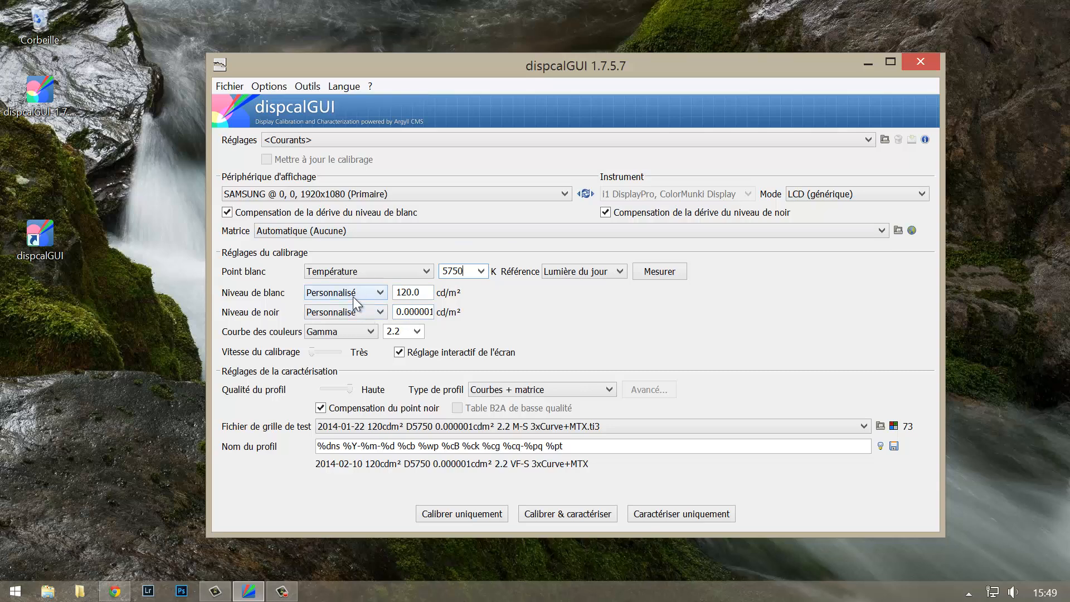
Review the white level value, the black level choices and the available gamma values without changing any of them
double_click(398, 293)
left_click(419, 292)
left_click(381, 311)
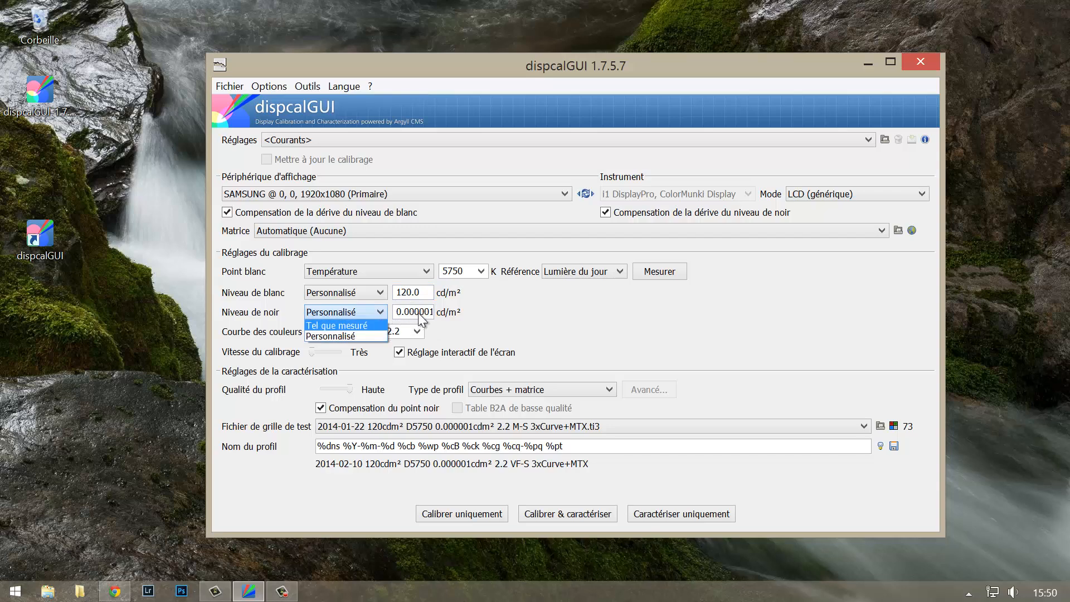
left_click(493, 302)
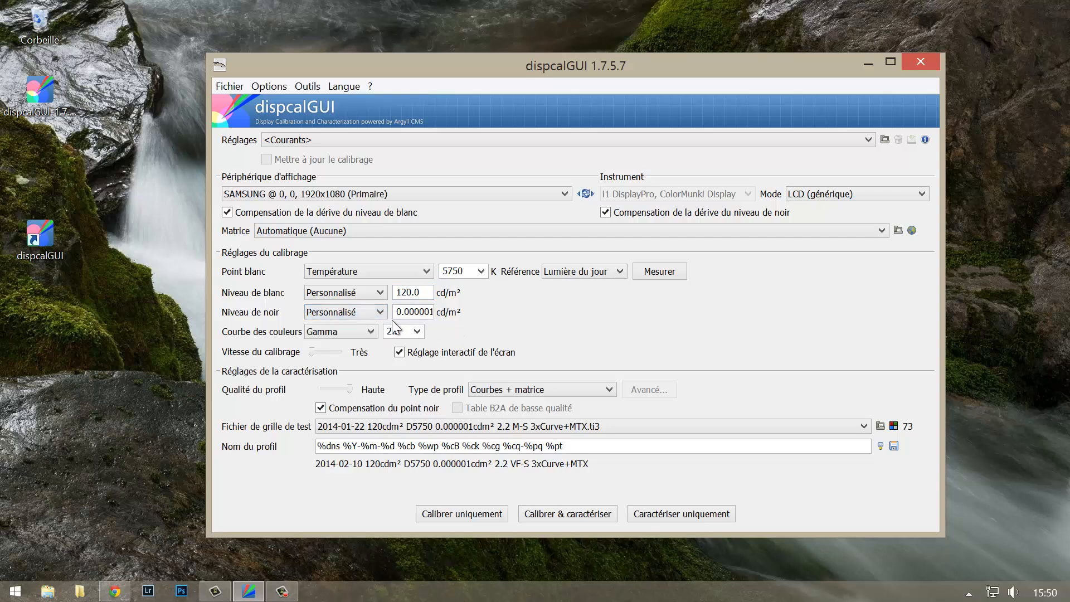
left_click(418, 335)
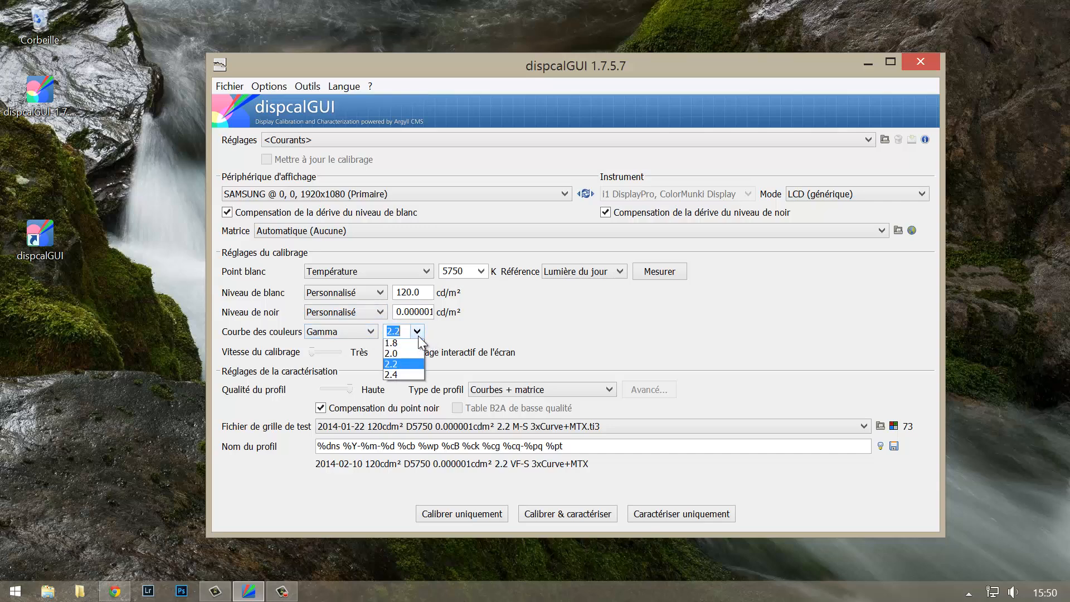
left_click(417, 336)
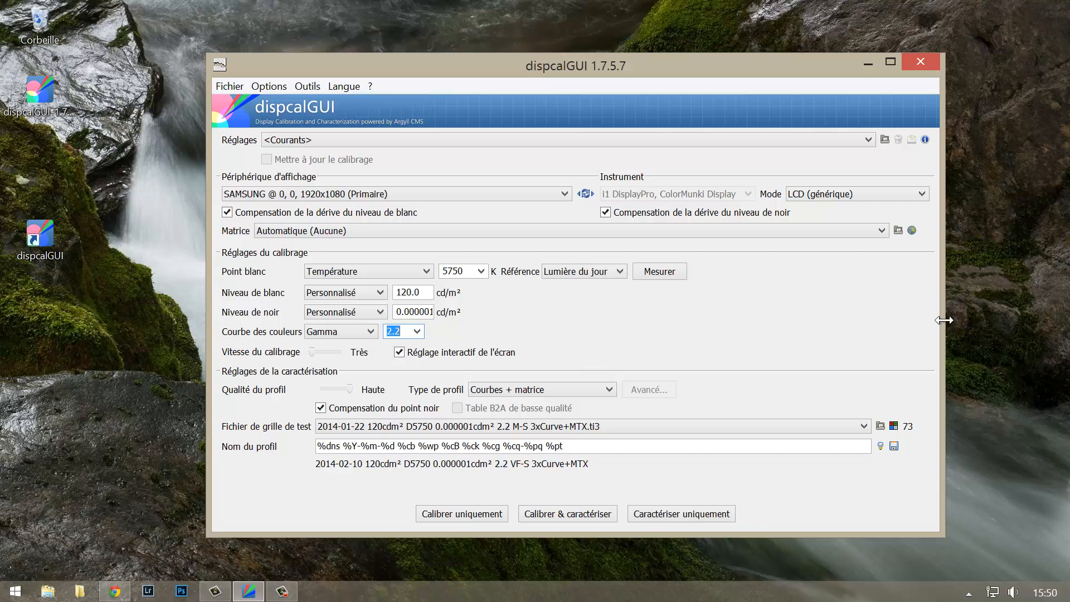
mouse_move(943, 319)
left_mouse_down()
mouse_move(1025, 318)
mouse_move(939, 319)
left_mouse_up()
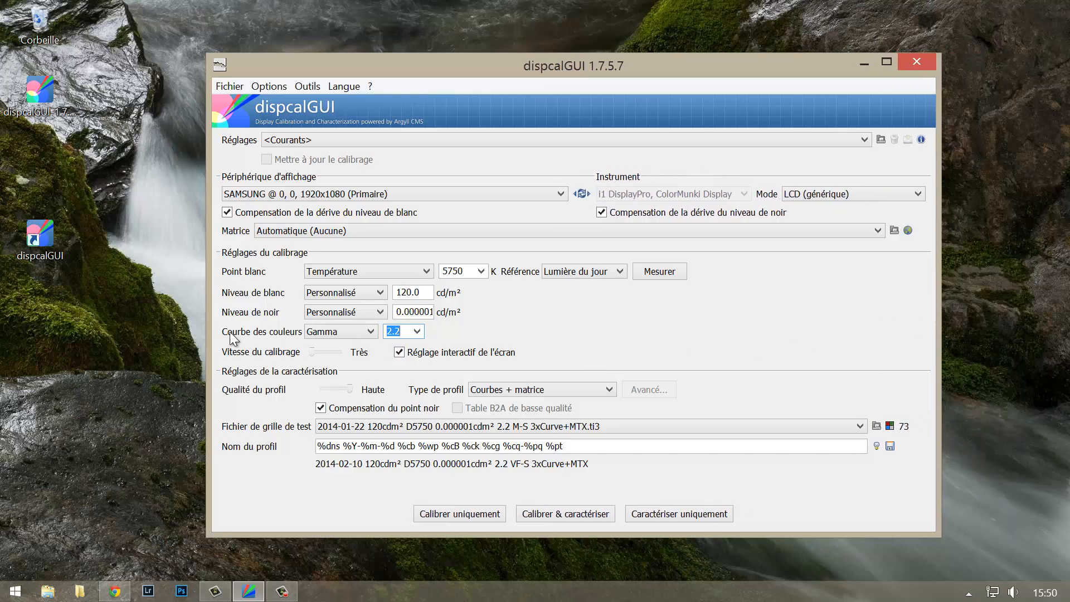
Try the calibration speed at Basse and return it to Très haute, and set the profile quality to Basse
left_click_drag(313, 352, 354, 355)
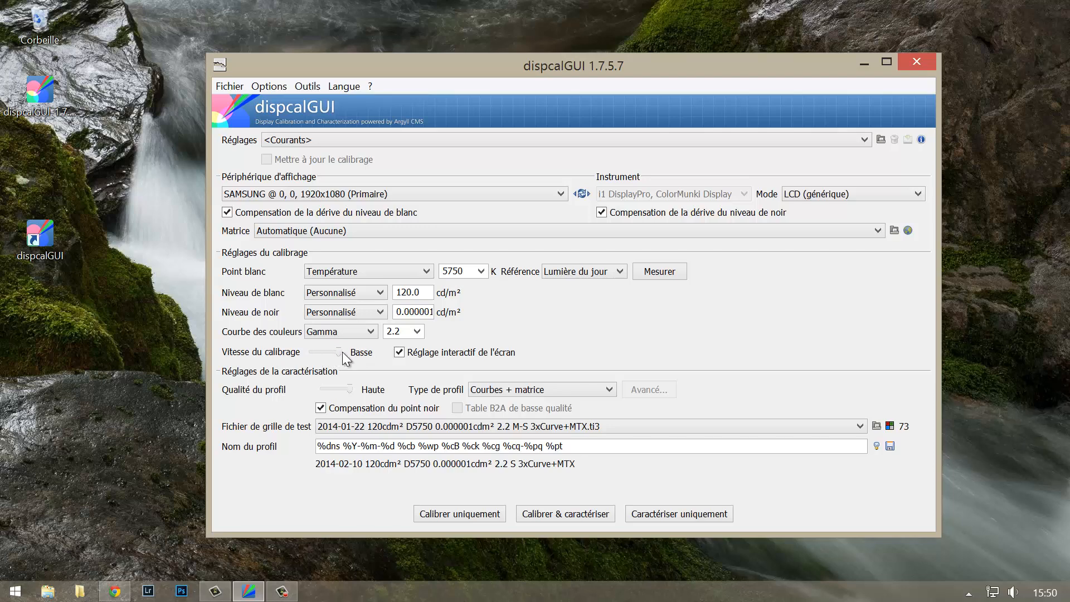
left_click_drag(338, 349, 308, 351)
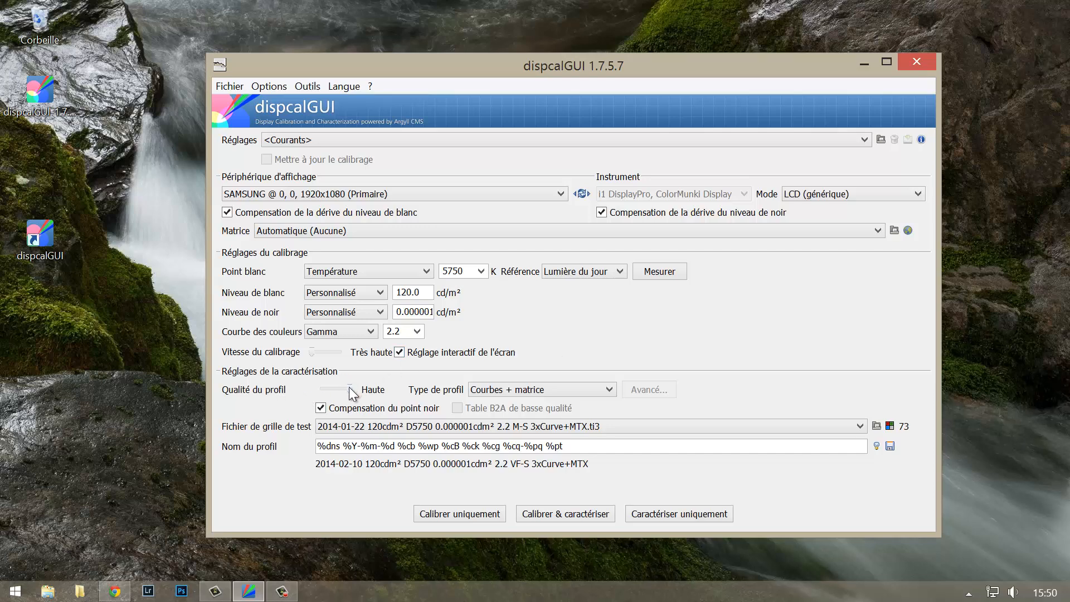
mouse_move(345, 389)
left_mouse_down()
mouse_move(327, 391)
mouse_move(356, 390)
left_mouse_up()
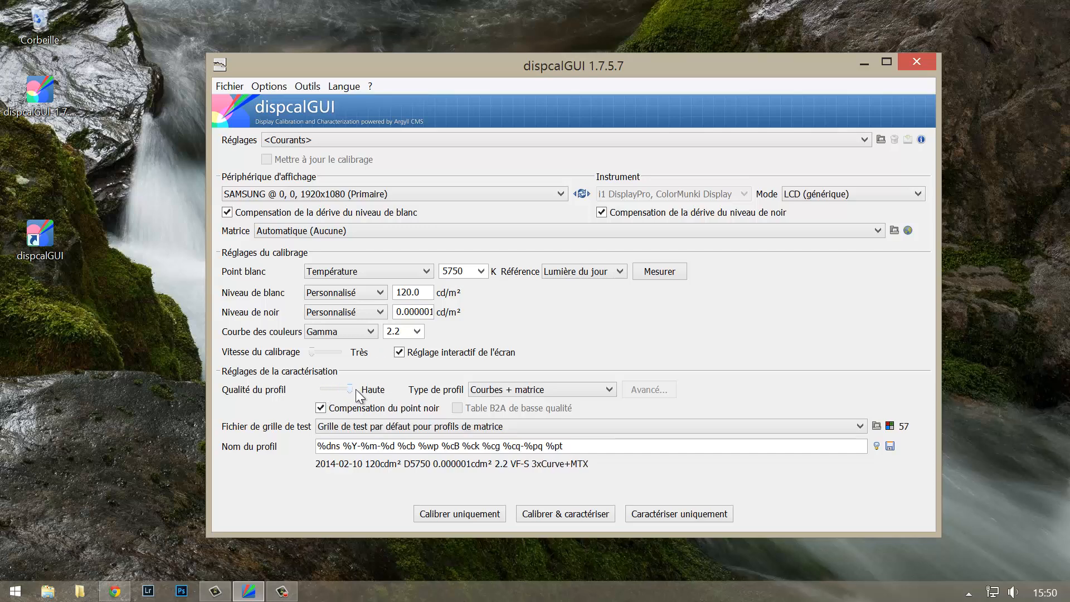
left_click_drag(351, 389, 323, 389)
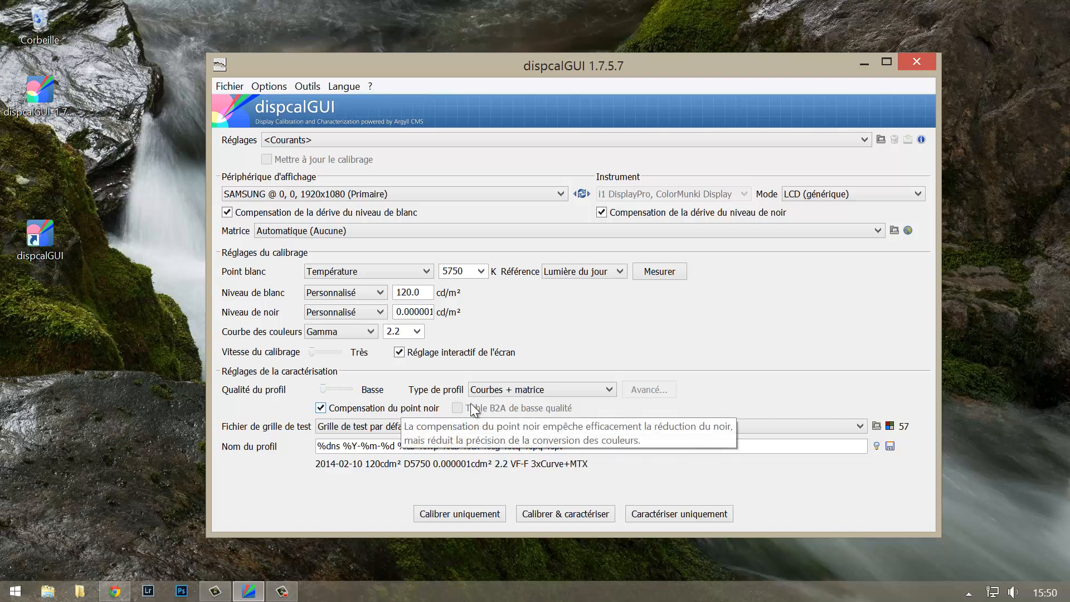
left_click(855, 426)
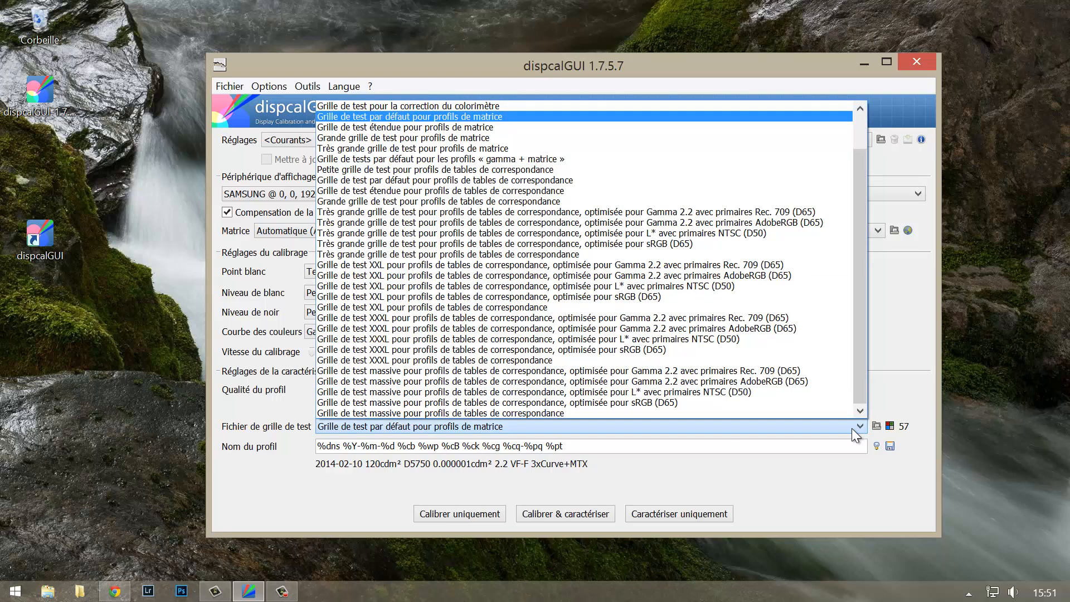
left_click(851, 427)
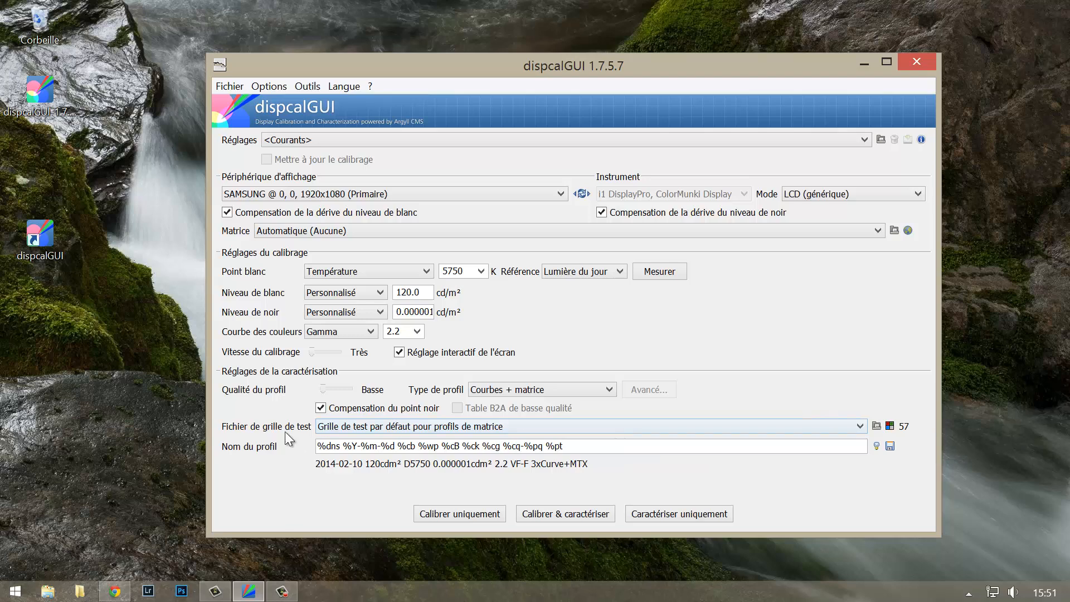
left_click(360, 426)
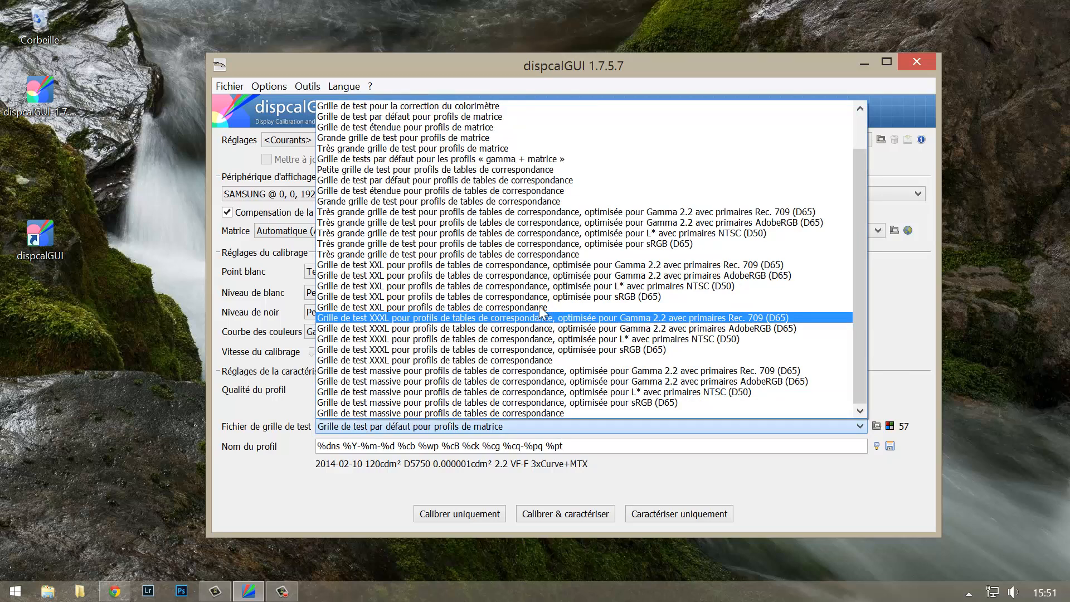
scroll(544, 312, "up", 2)
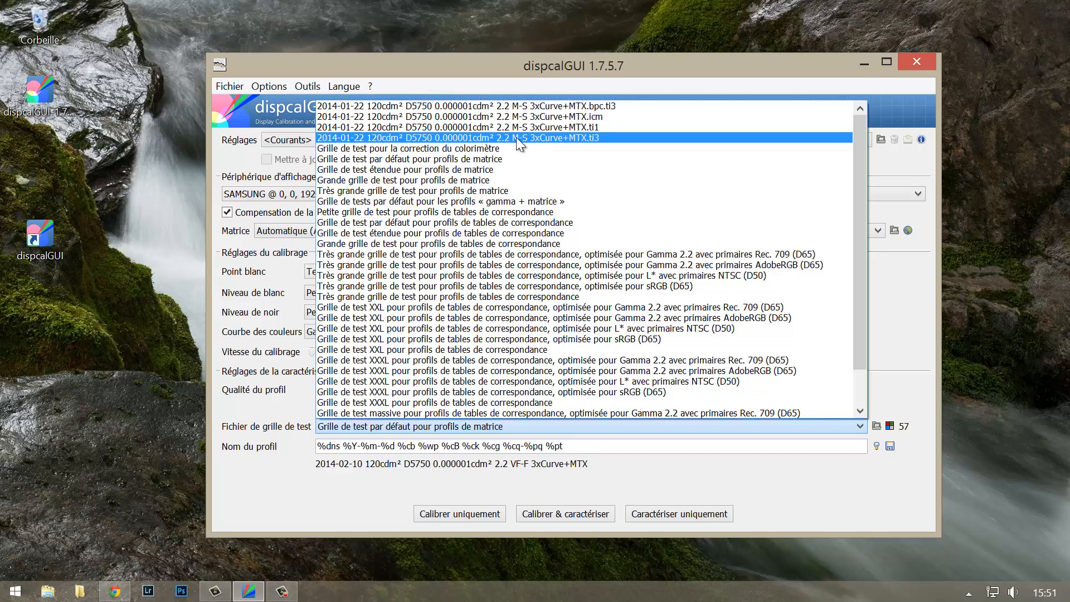
left_click(551, 137)
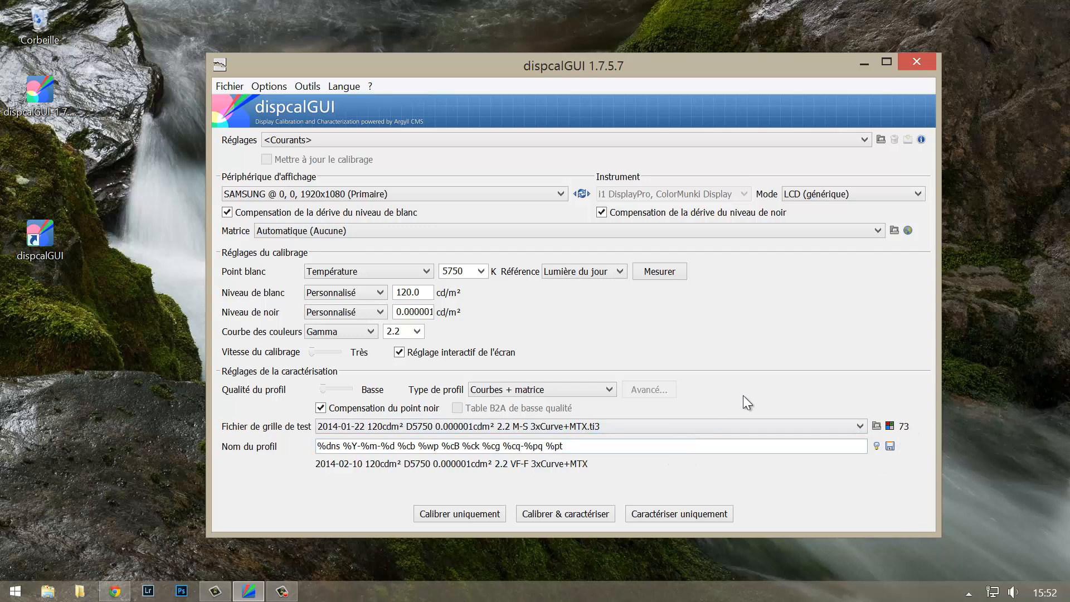
Look through the available test chart files to the end of the list, keeping the chosen .ti3 file
left_click(721, 433)
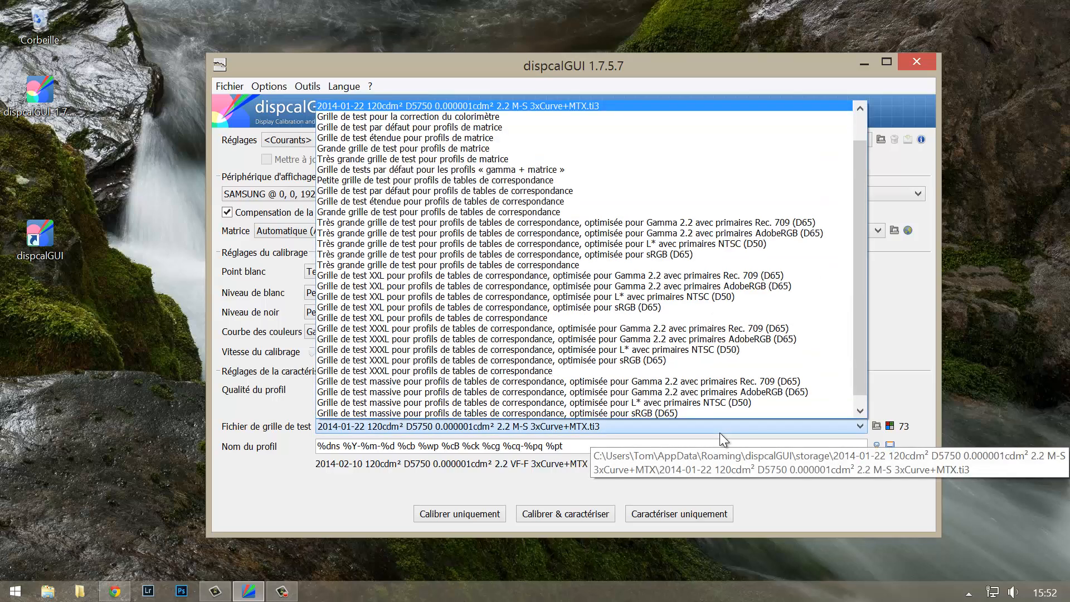
left_click(720, 433)
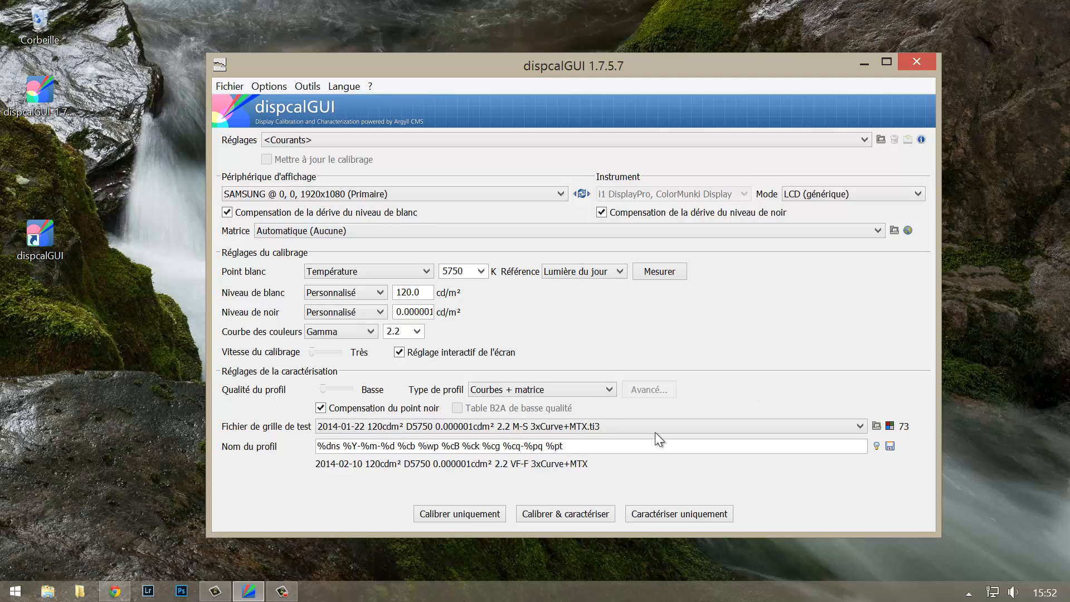
left_click(590, 429)
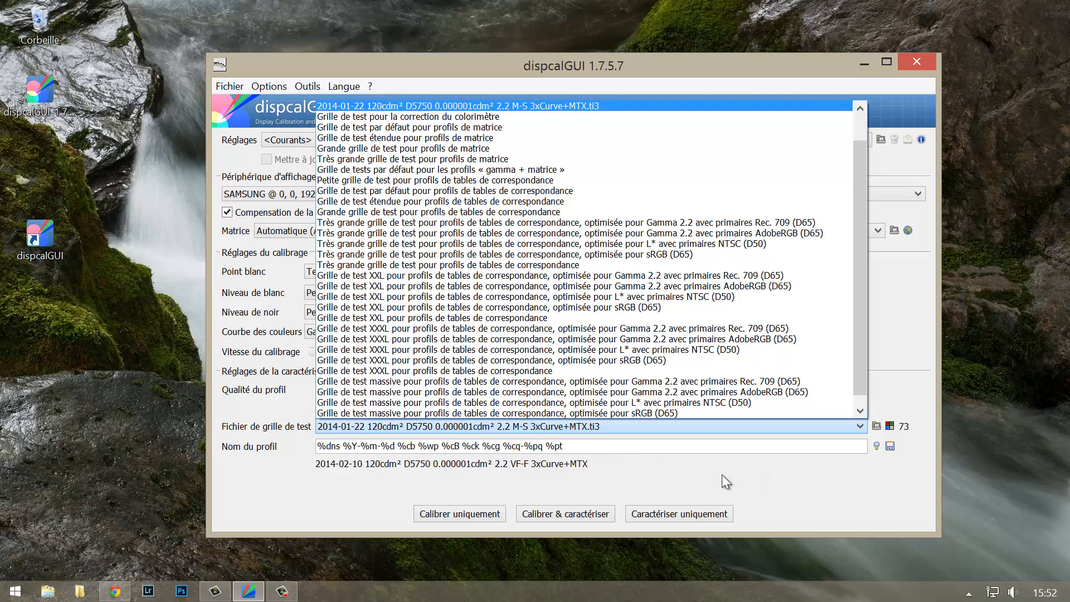
left_click_drag(864, 345, 861, 390)
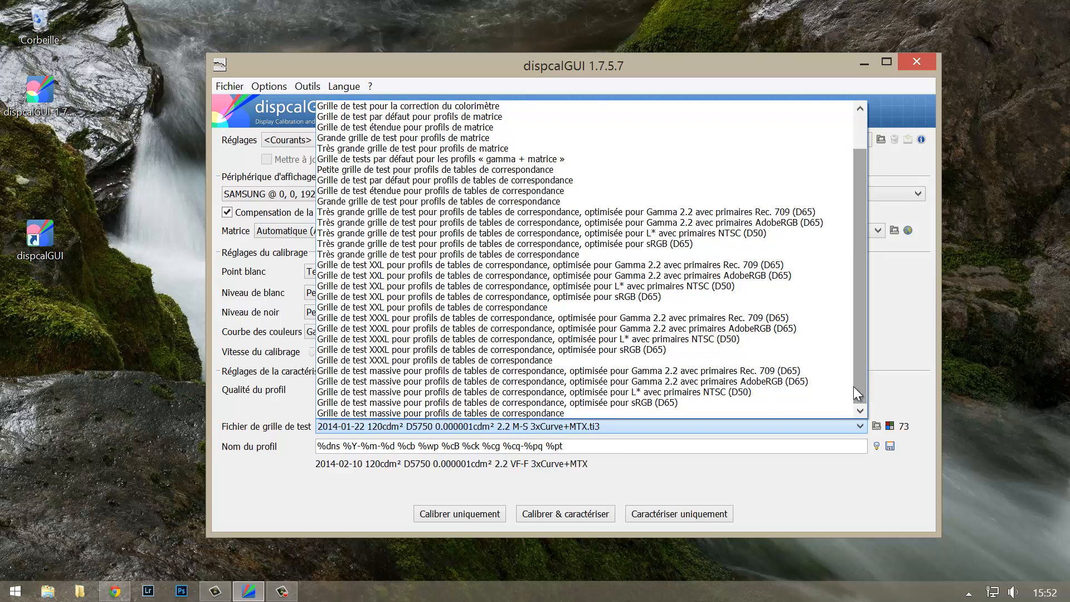
left_click(923, 387)
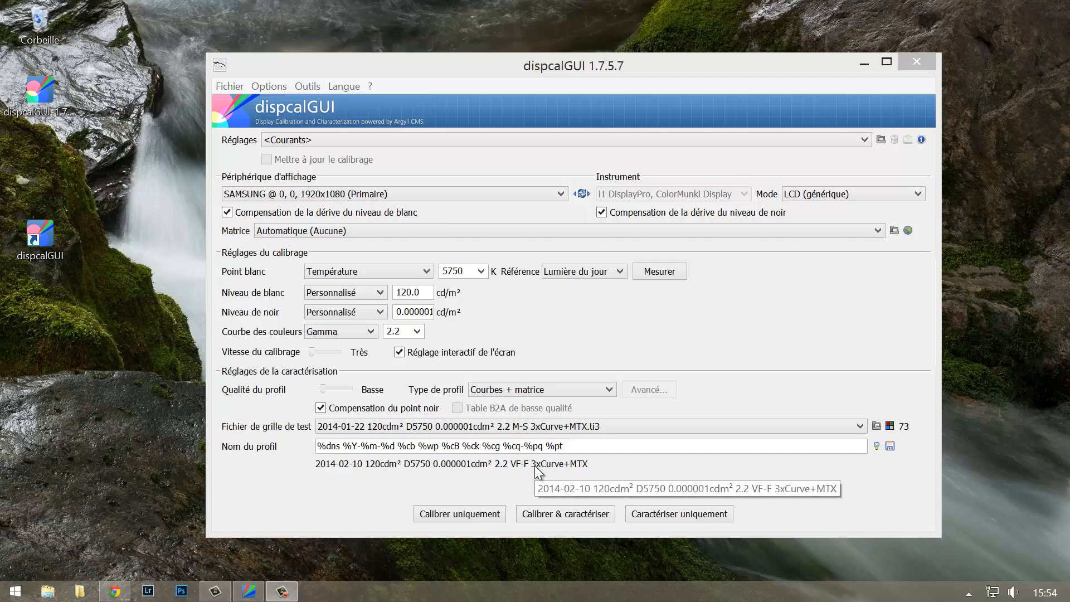
Start calibration and characterization, begin measuring in the measurement area, and run and stop the interactive white point and white level measurement
left_click(540, 513)
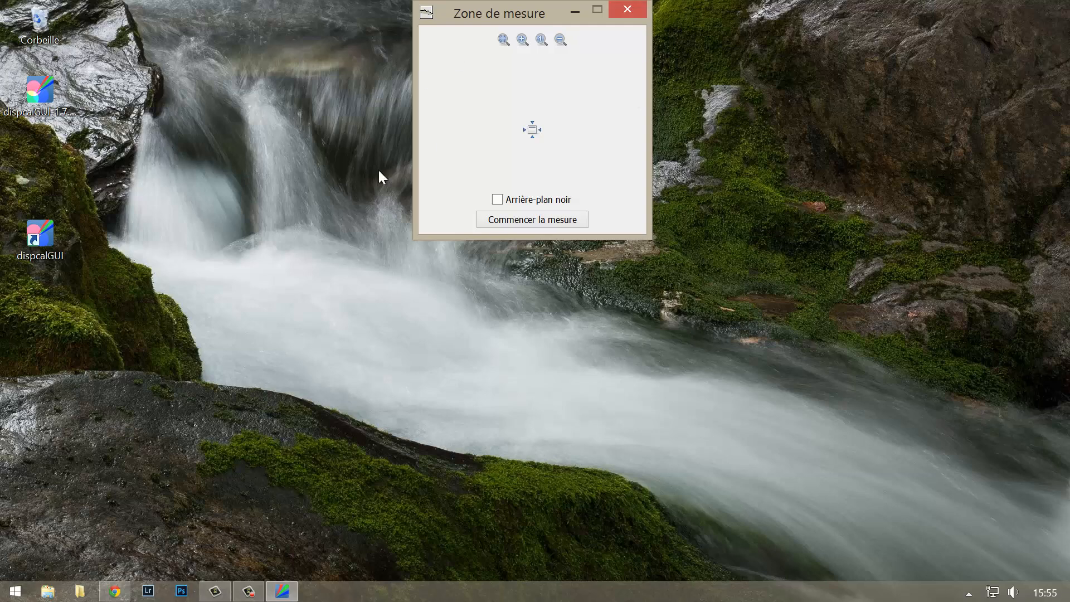
left_click(543, 220)
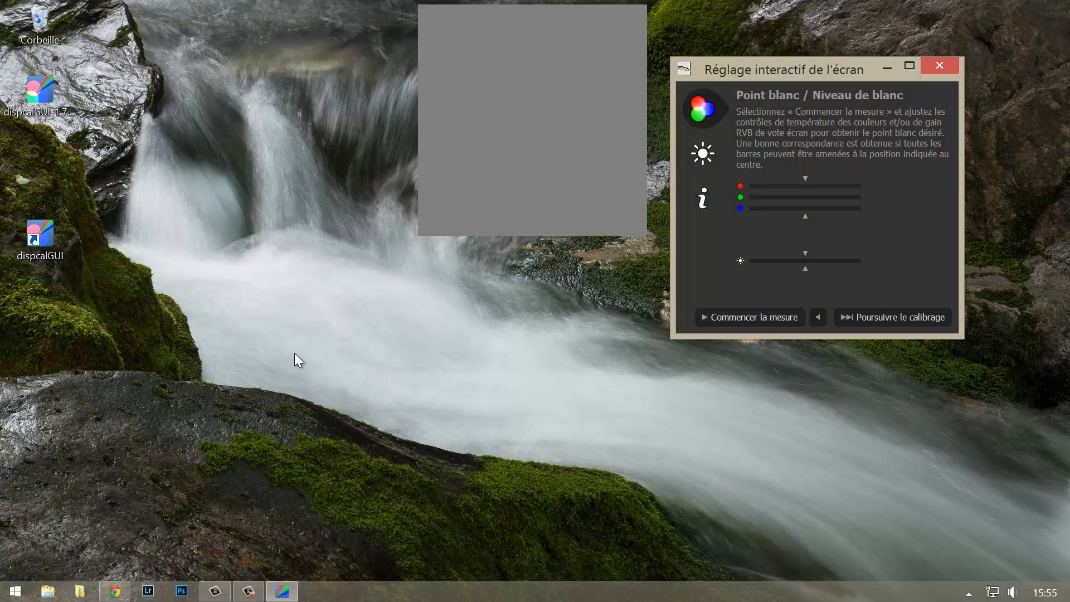
left_click(740, 318)
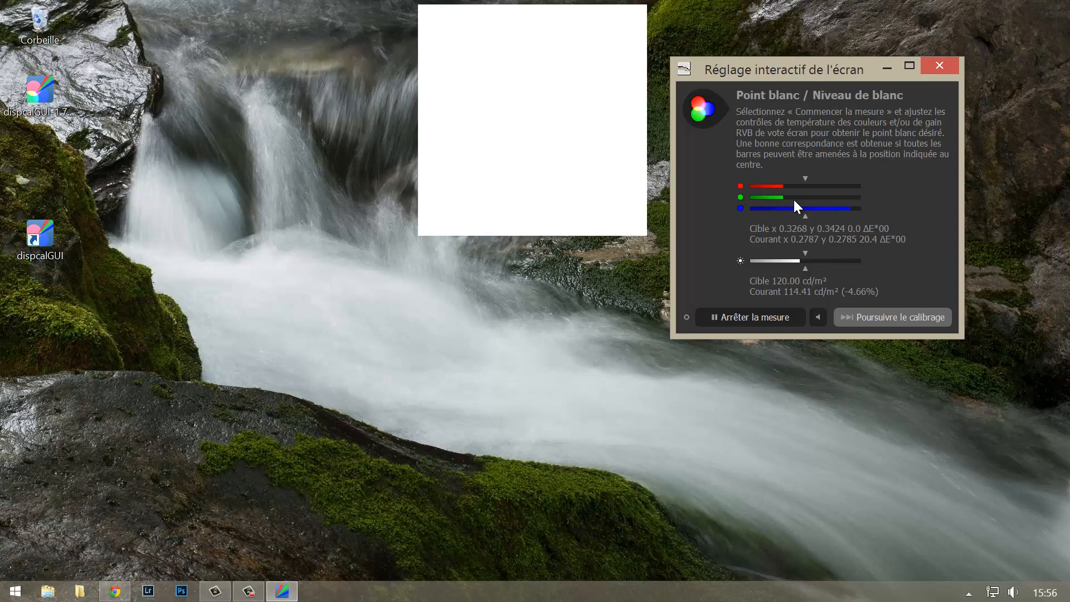
left_click(734, 316)
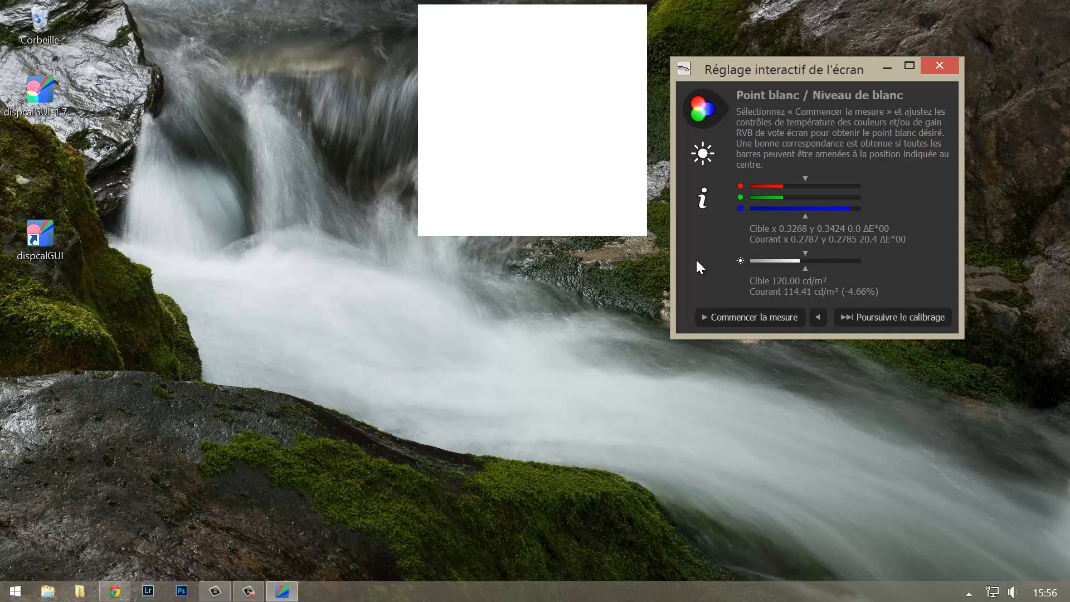
Continue on to the display calibration and close the browser window covering its progress
left_click(887, 312)
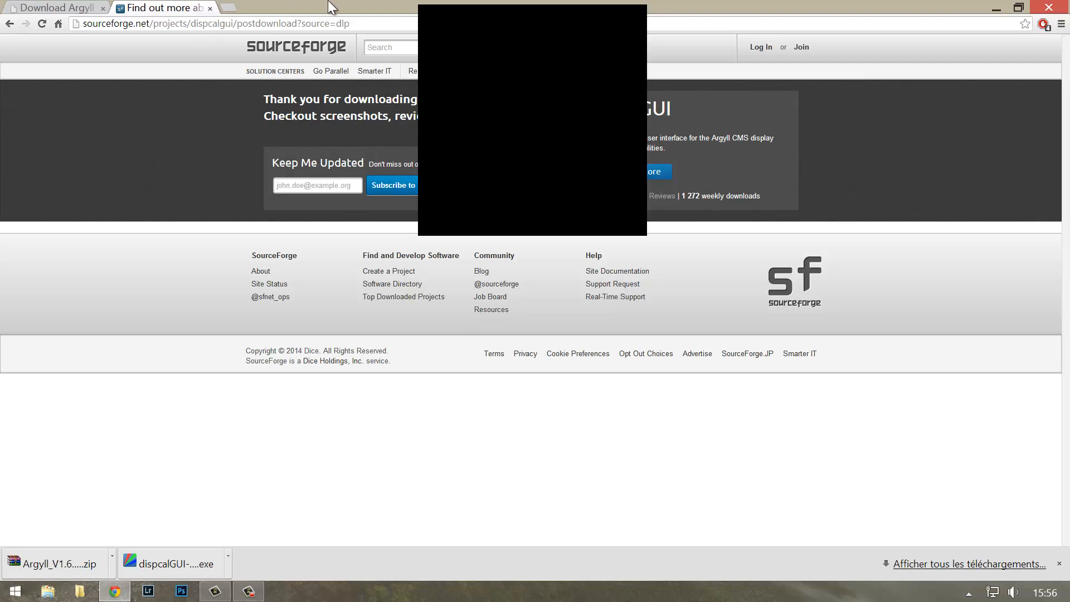
mouse_move(331, 8)
left_mouse_down()
mouse_move(283, 75)
mouse_move(321, 6)
left_mouse_up()
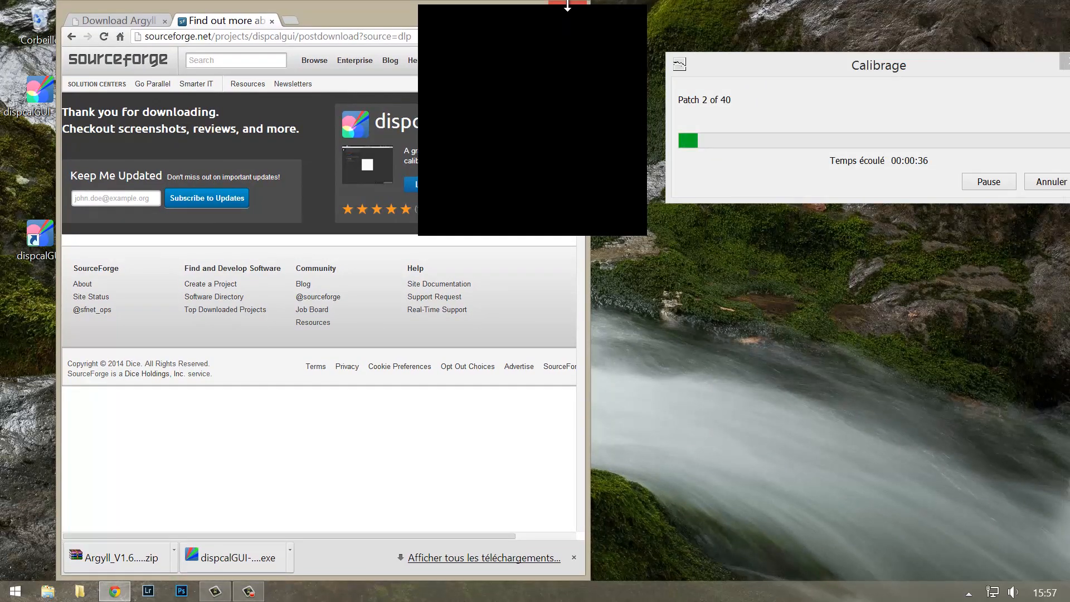
left_click(568, 4)
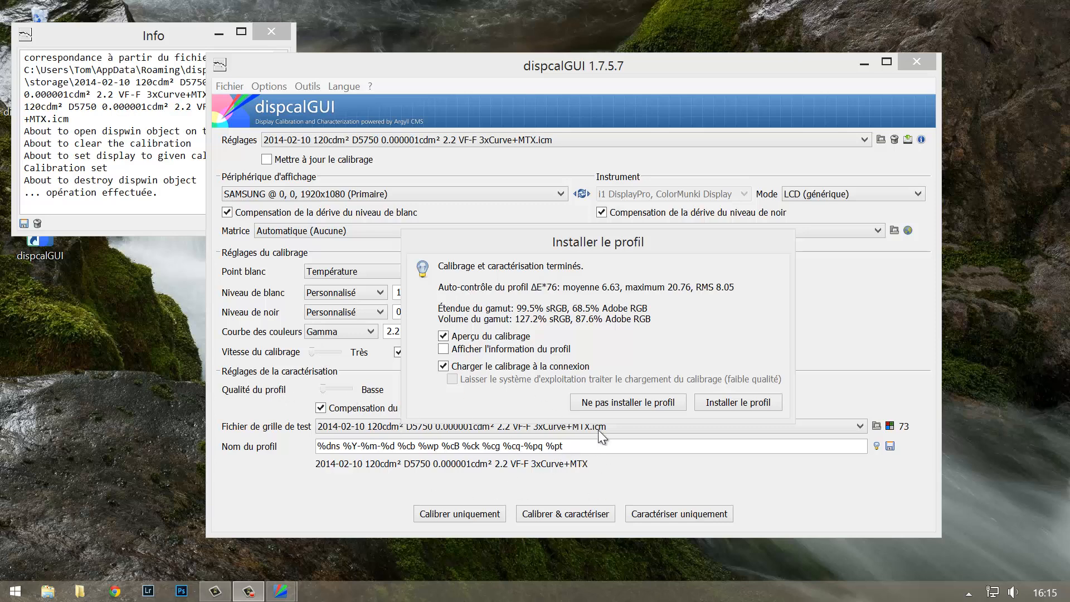
Compare the display with and without the calibration preview, leaving Aperçu du calibrage enabled
left_click(444, 335)
left_click(444, 335)
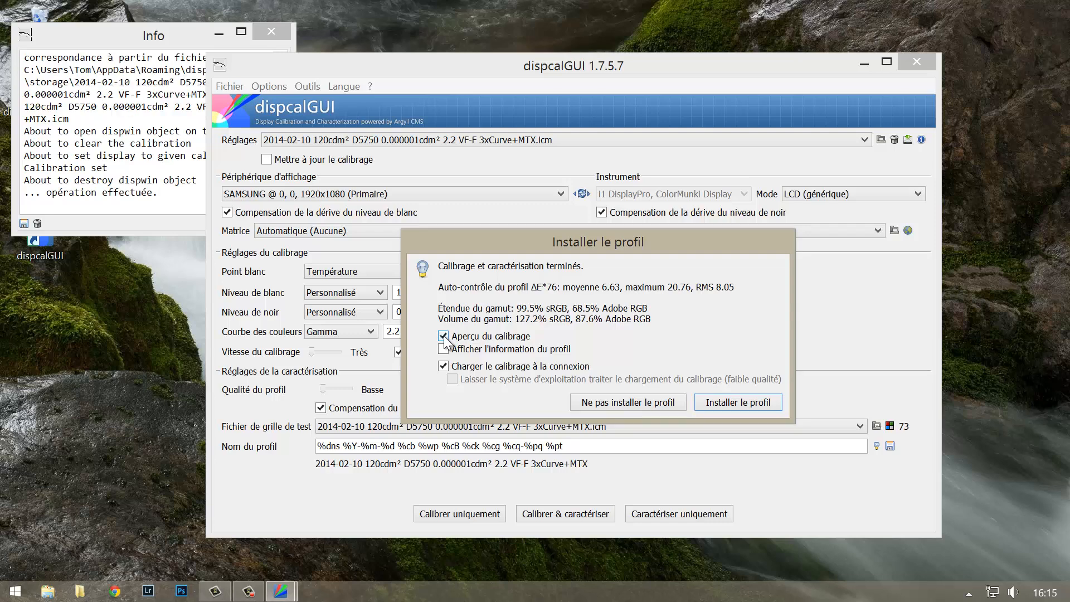
left_click(443, 336)
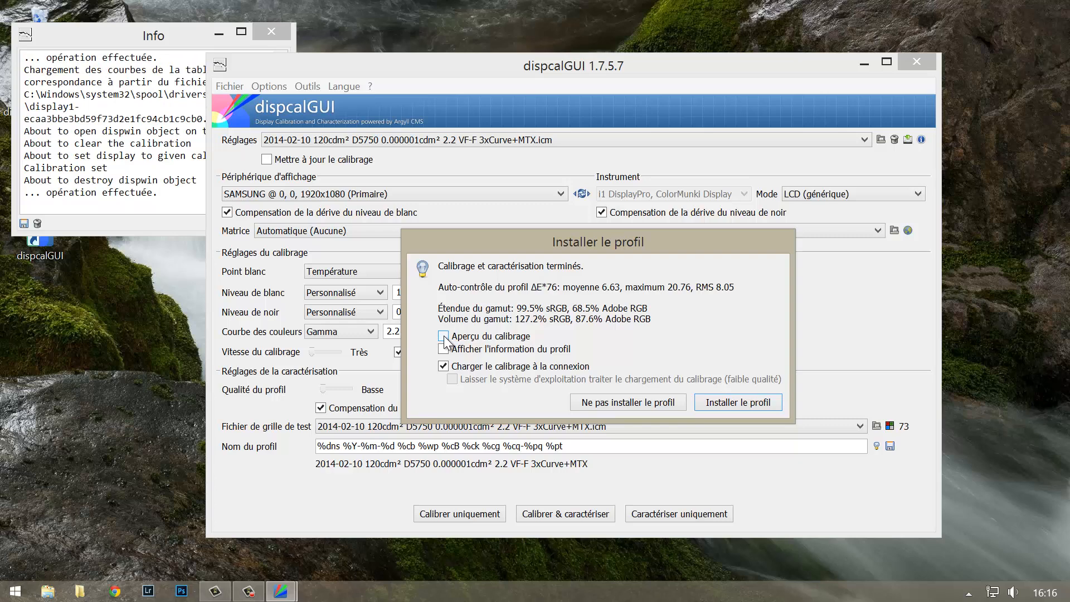
left_click(443, 335)
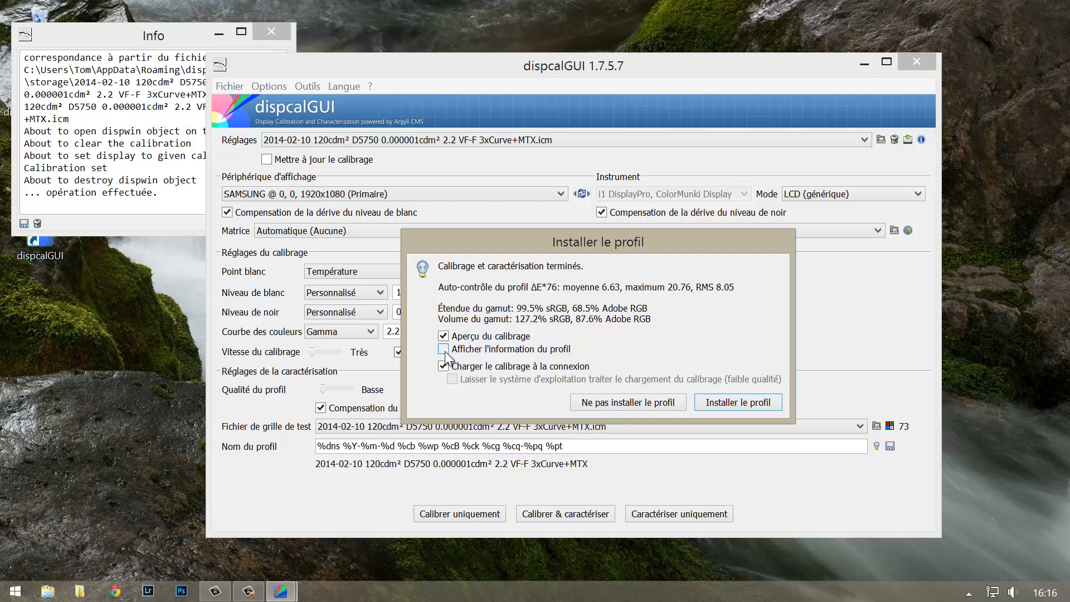
Show the profile information and compare the display's gamut with Adobe RGB (1998) and sRGB IEC61966-2.1
left_click(444, 350)
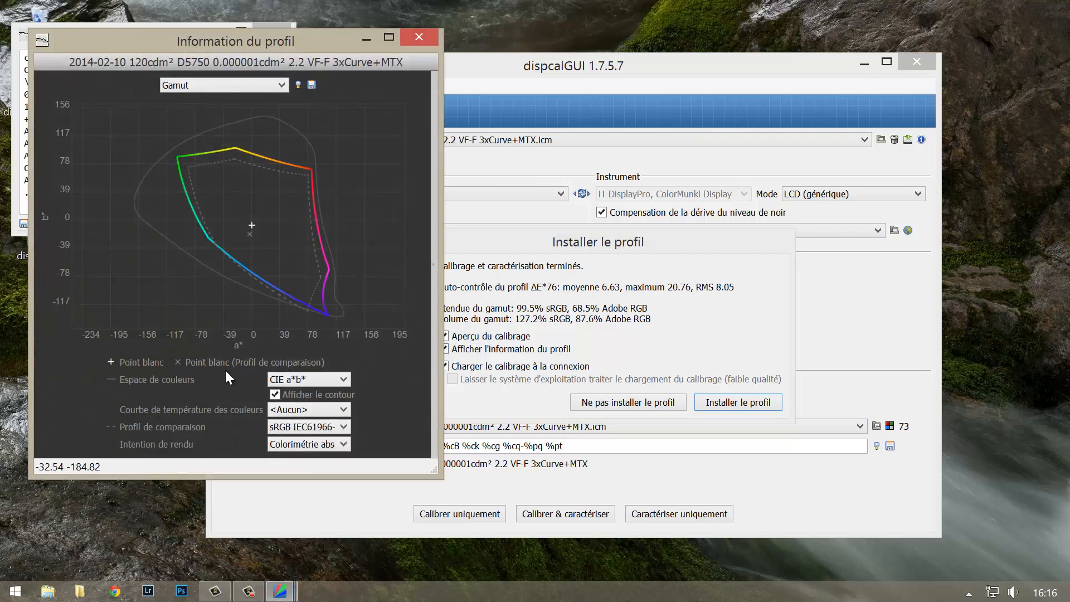
left_click_drag(271, 42, 265, 24)
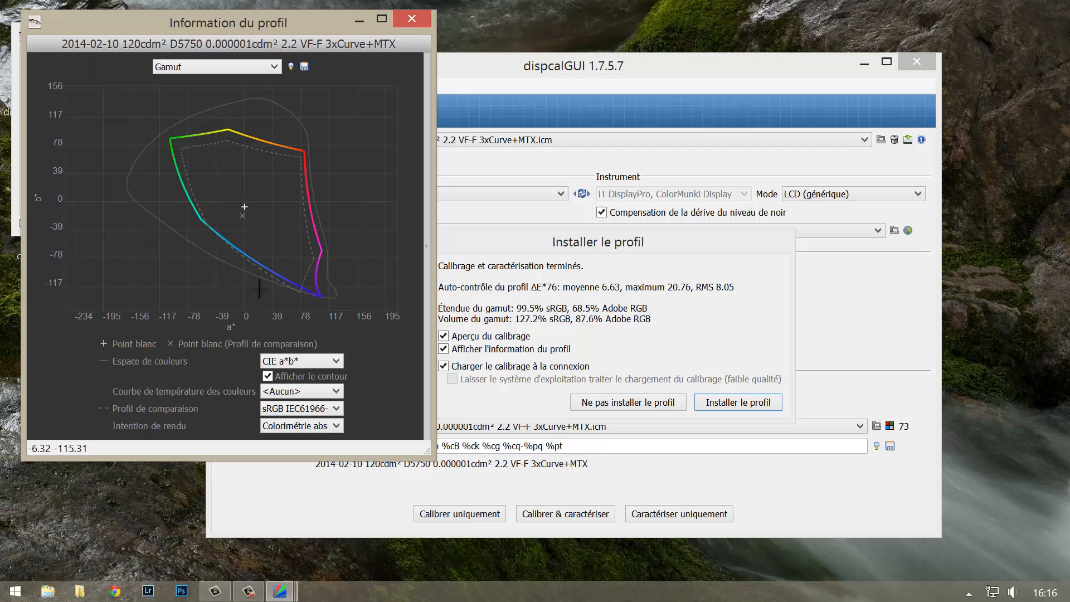
left_click(293, 413)
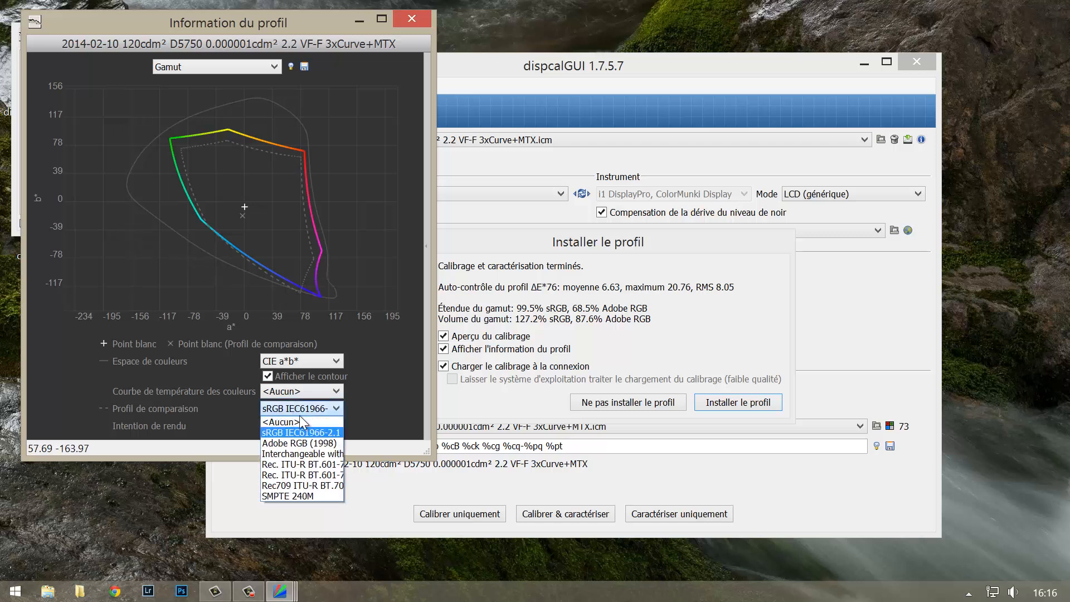
left_click(304, 443)
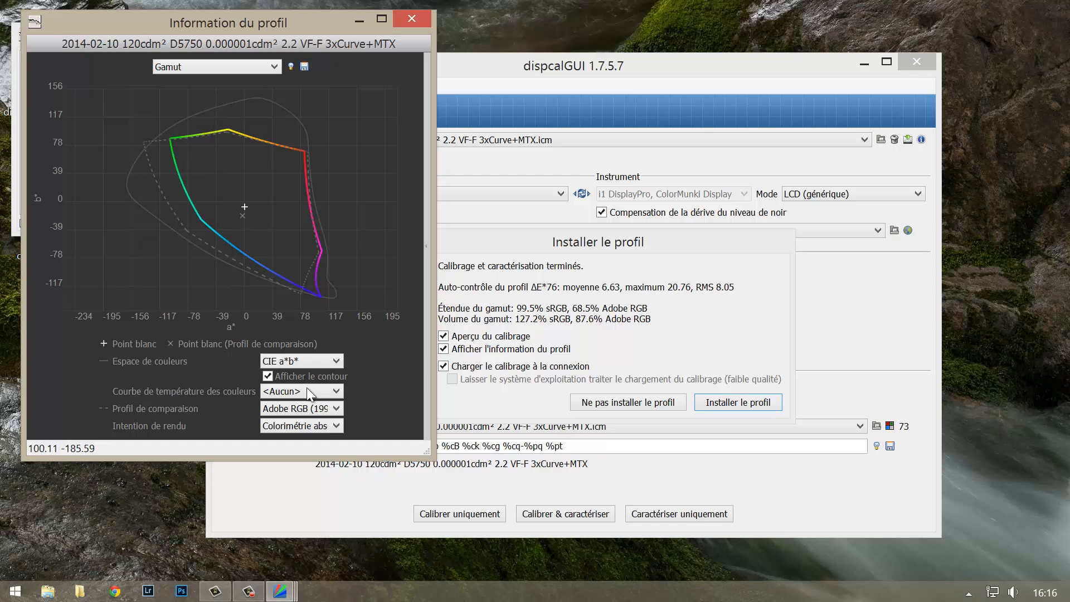
left_click(315, 409)
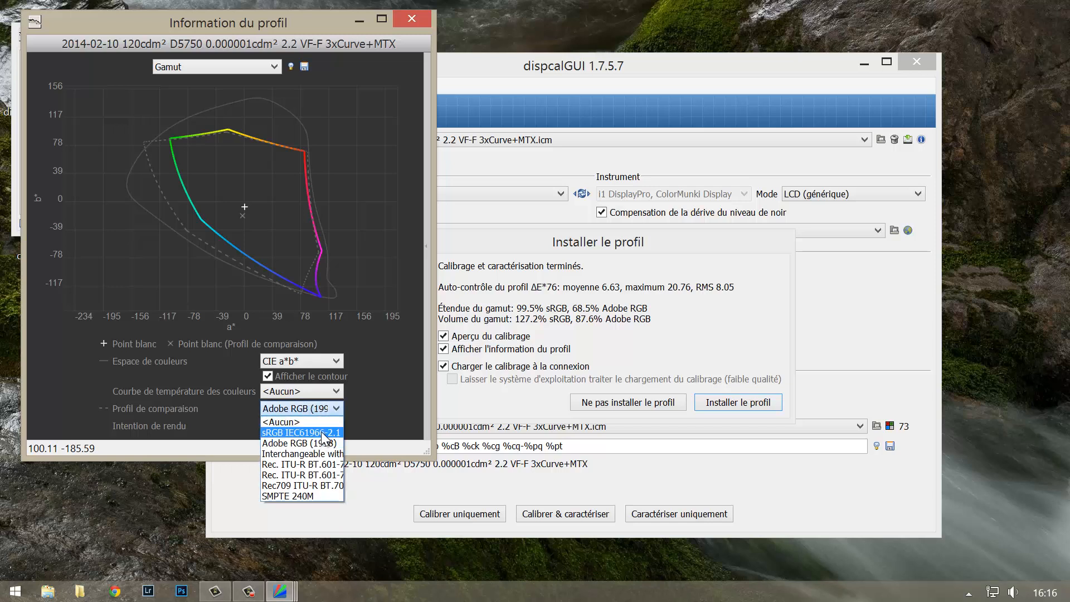
left_click(321, 431)
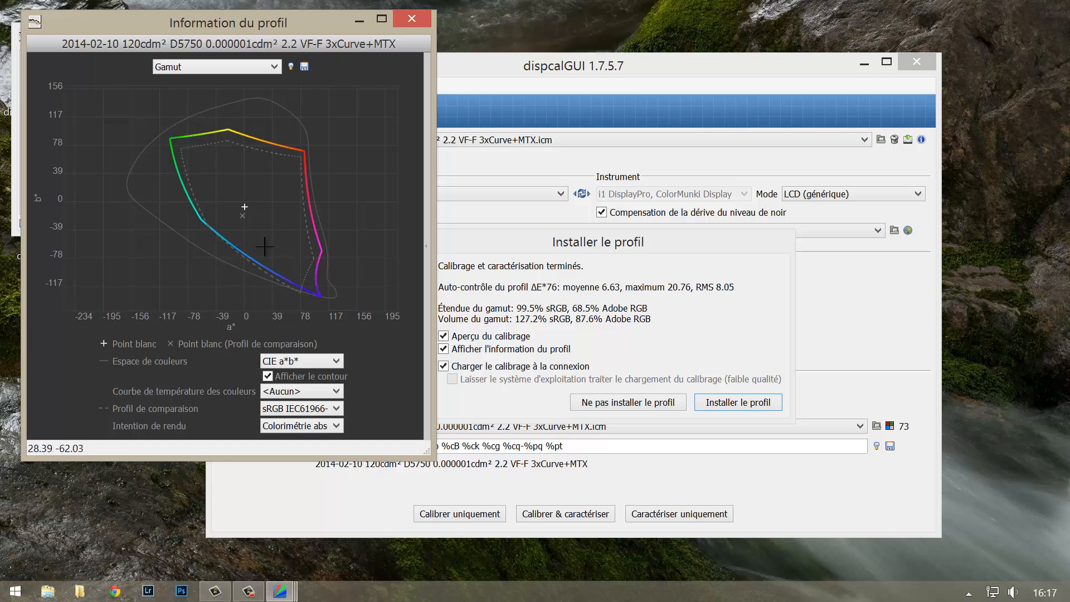
Compare the gamut once more with Adobe RGB (1998) and sRGB IEC61966-2.1, and close the profile information
left_click(268, 407)
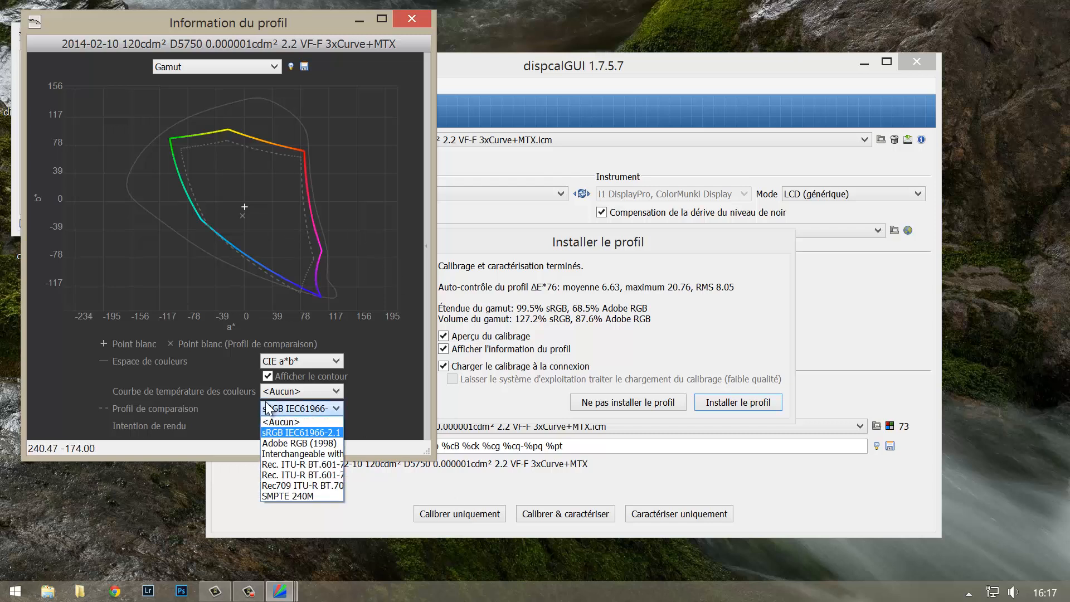
left_click(299, 443)
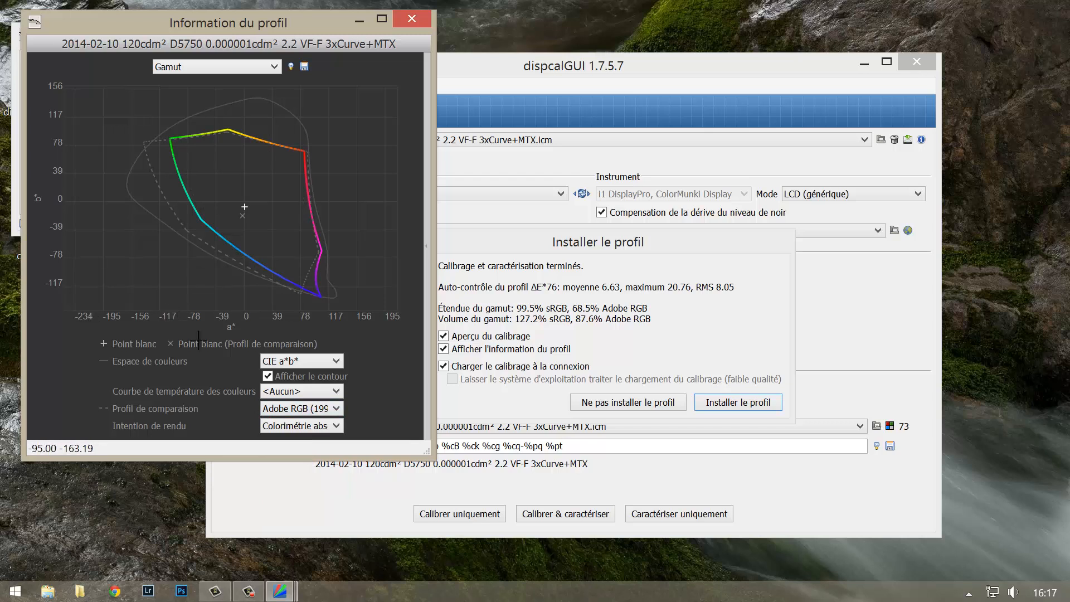
left_click(291, 409)
left_click(306, 433)
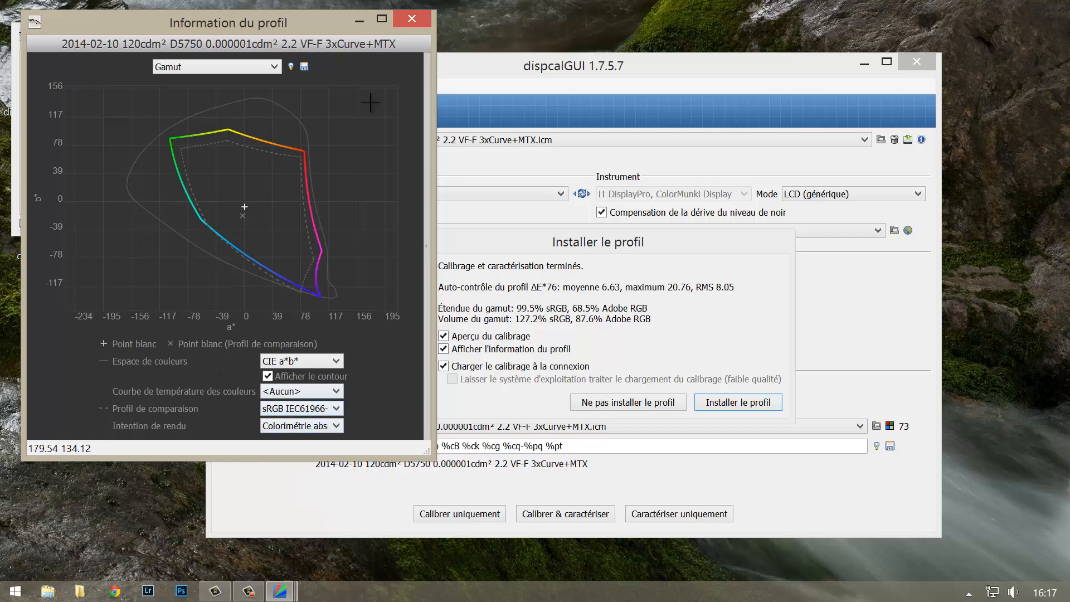
left_click(424, 24)
left_click(452, 350)
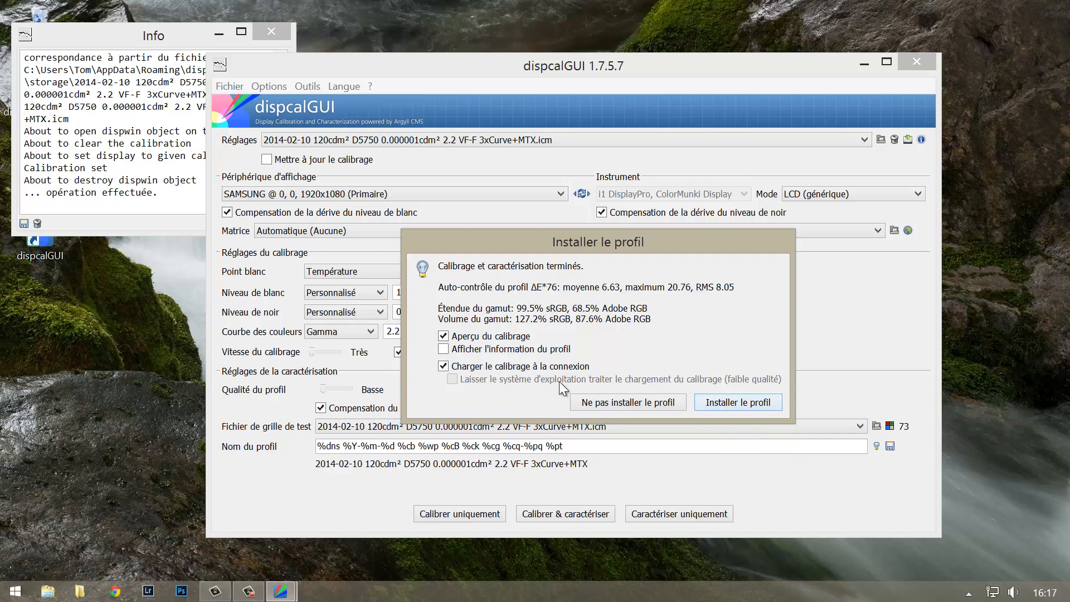
Decline installing the new profile and close the Info log window
left_click(600, 398)
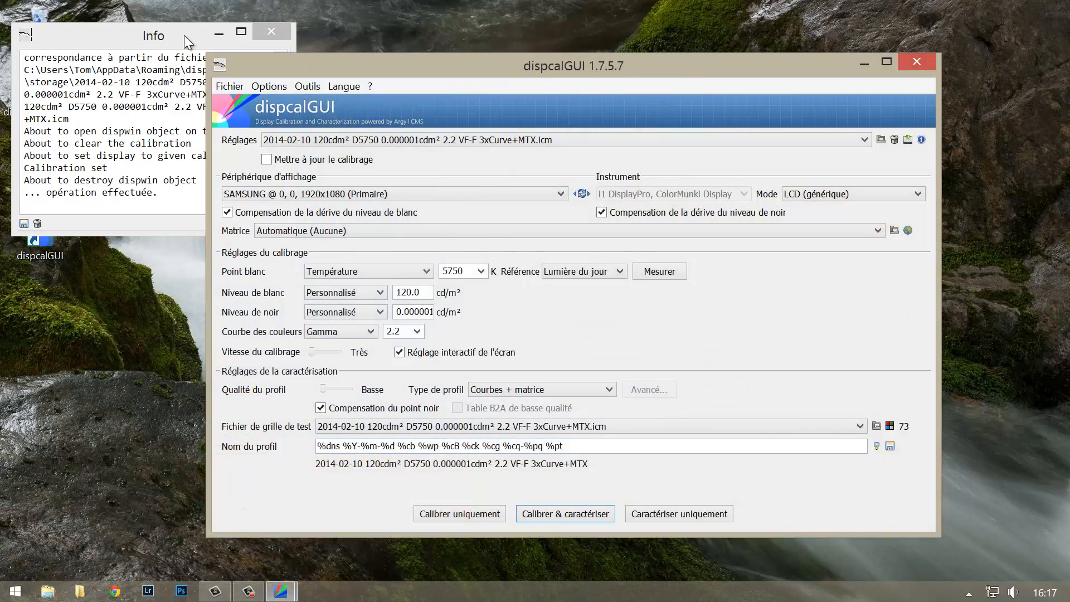
left_click(183, 35)
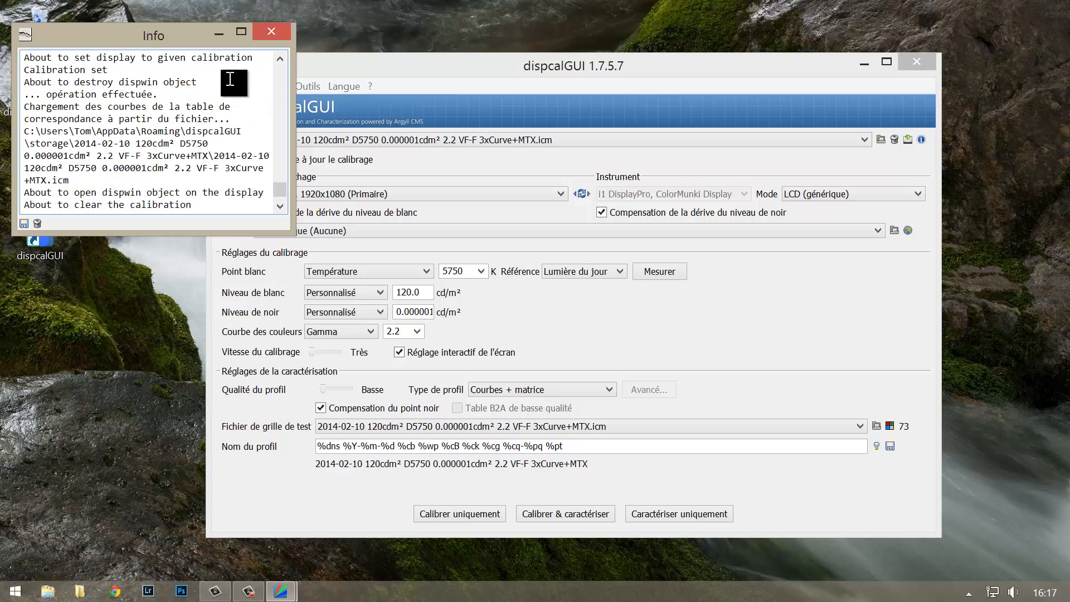
left_click(271, 31)
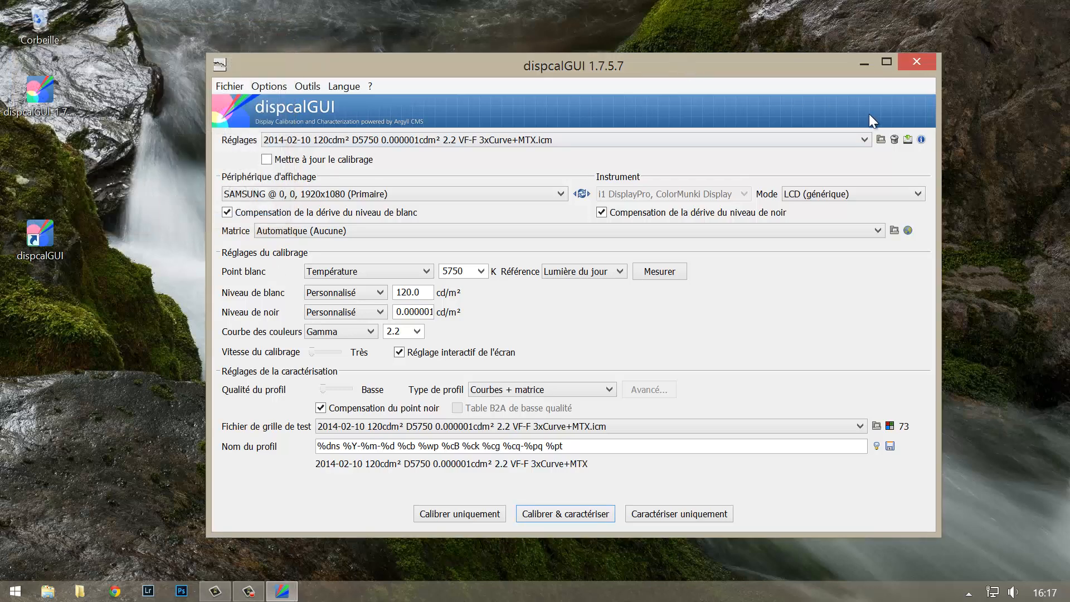